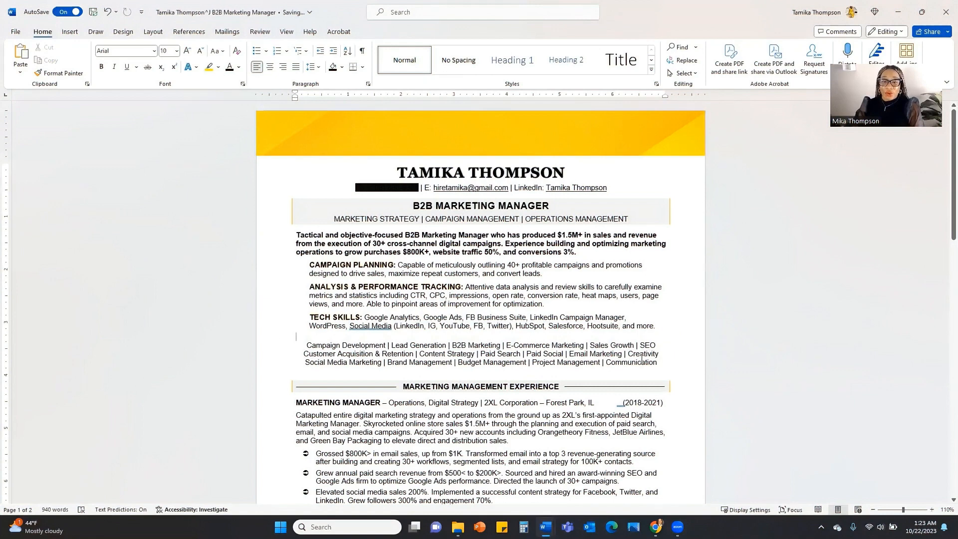
pyautogui.click(514, 347)
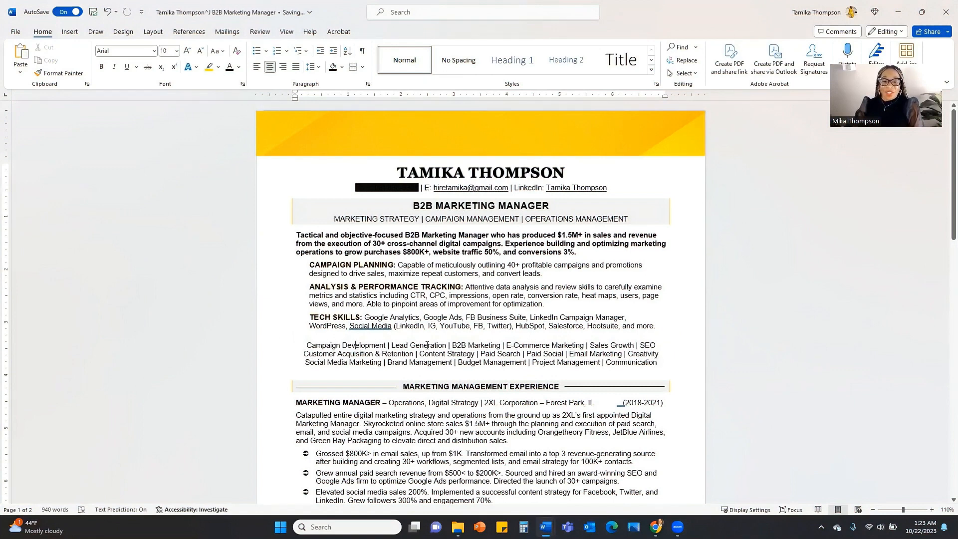
pyautogui.click(488, 345)
pyautogui.moveTo(387, 345); pyautogui.dragTo(390, 345)
pyautogui.click(426, 363)
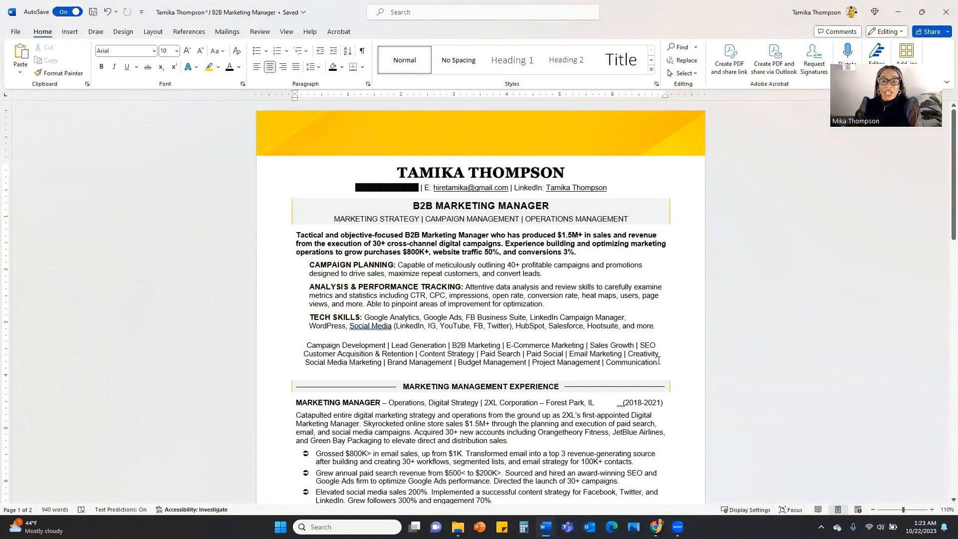
pyautogui.moveTo(658, 362); pyautogui.dragTo(305, 344)
# - Put Campaign Development and Lead Generation on their own lines in the skills block, removing the vertical bar after each
pyautogui.click(393, 348)
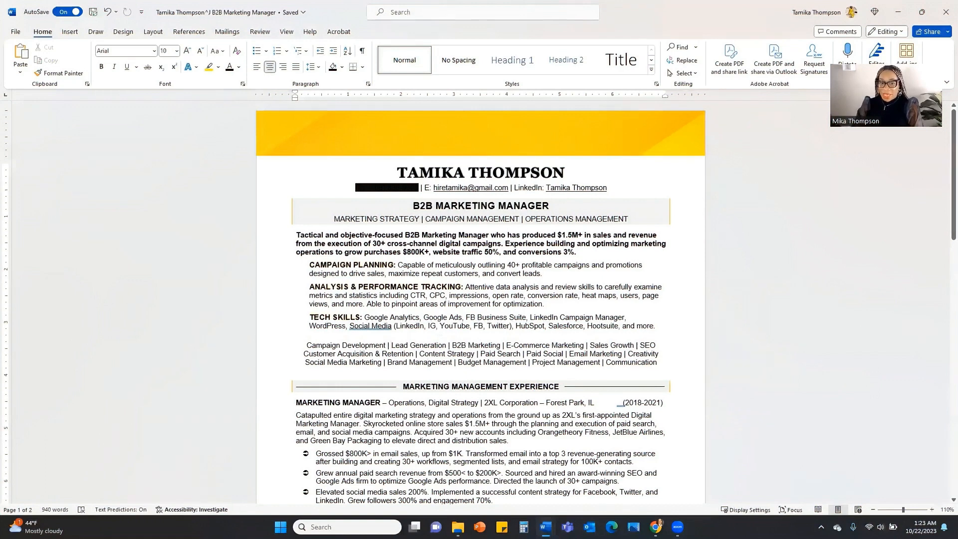
pyautogui.press('BackSpace')
pyautogui.press('BackSpace')
pyautogui.press('Return')
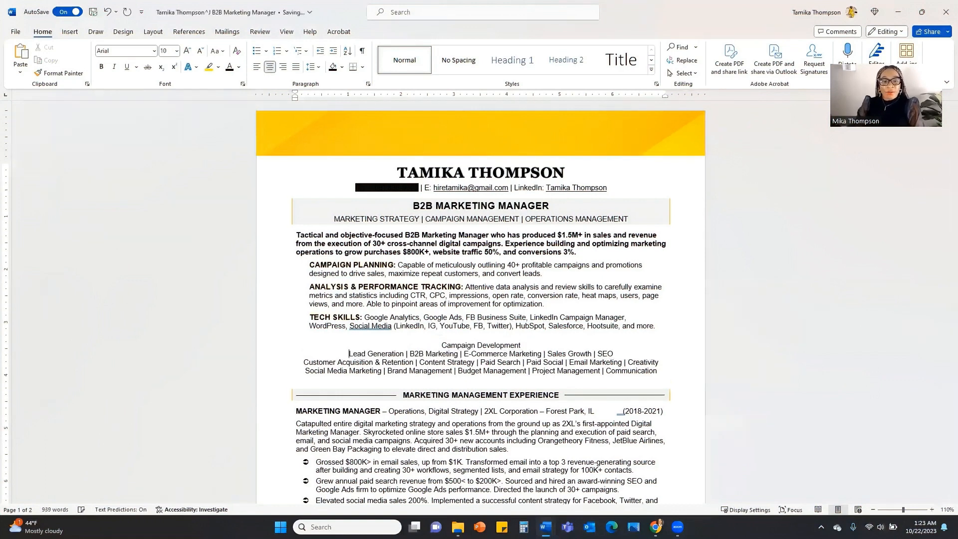
pyautogui.click(410, 354)
pyautogui.press('BackSpace')
pyautogui.press('BackSpace')
pyautogui.press('Return')
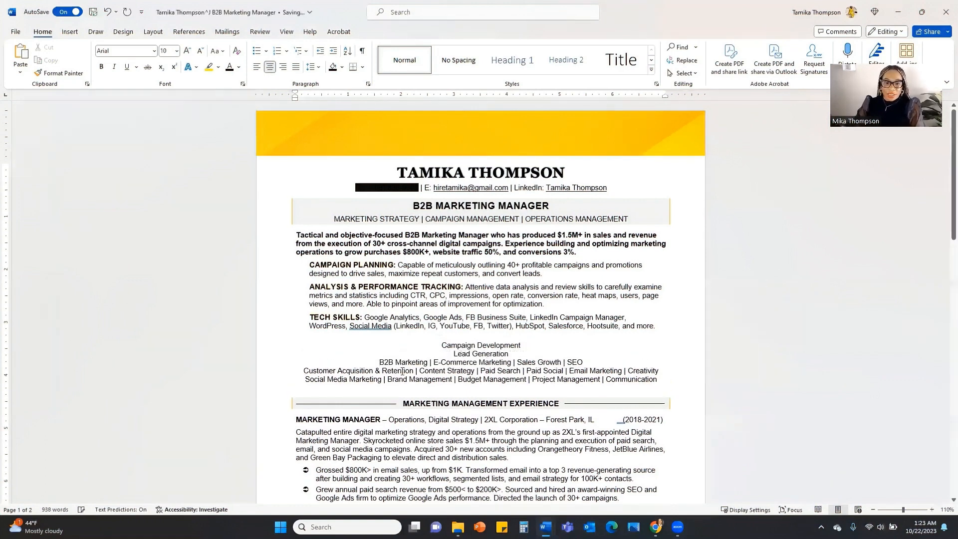
# - Put B2B Marketing, E-Commerce Marketing, Sales Growth and SEO on separate lines, removing the vertical bars between them
pyautogui.click(433, 363)
pyautogui.press('BackSpace')
pyautogui.press('BackSpace')
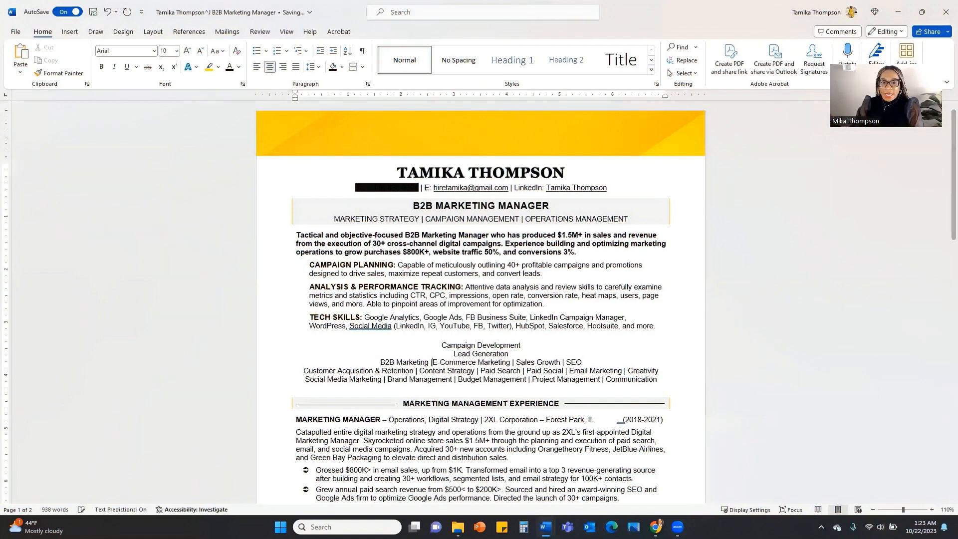
pyautogui.press('Return')
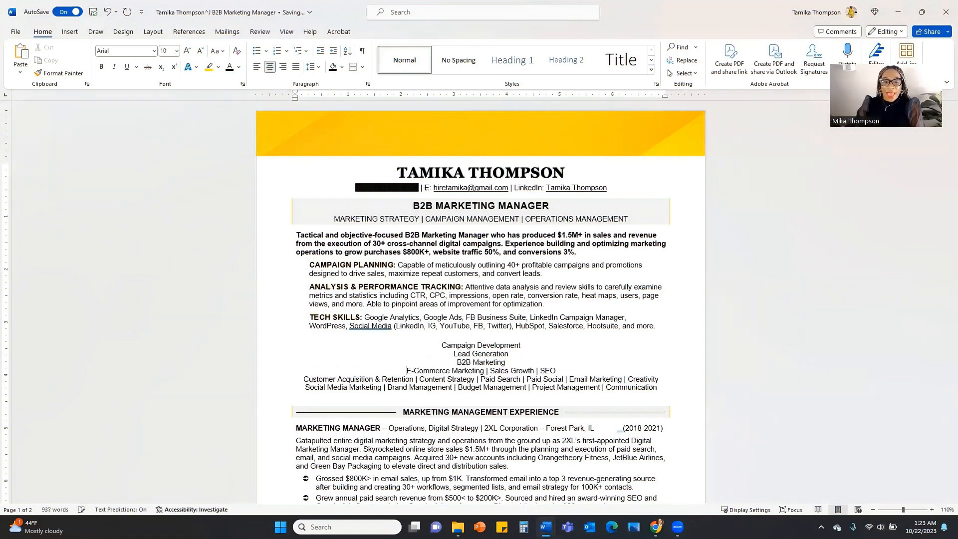
pyautogui.click(492, 370)
pyautogui.press('BackSpace')
pyautogui.press('BackSpace')
pyautogui.press('Return')
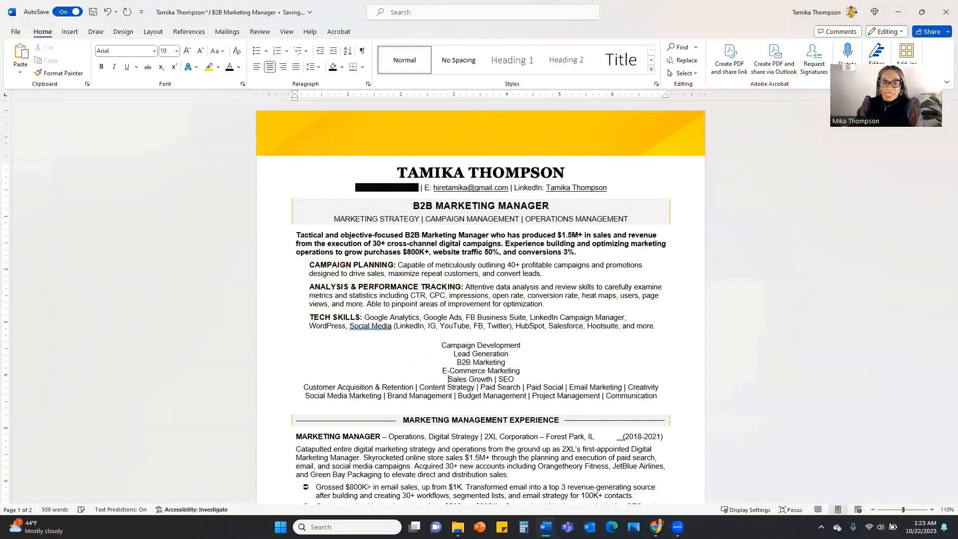
pyautogui.click(500, 379)
pyautogui.press('BackSpace')
pyautogui.press('BackSpace')
pyautogui.press('Return')
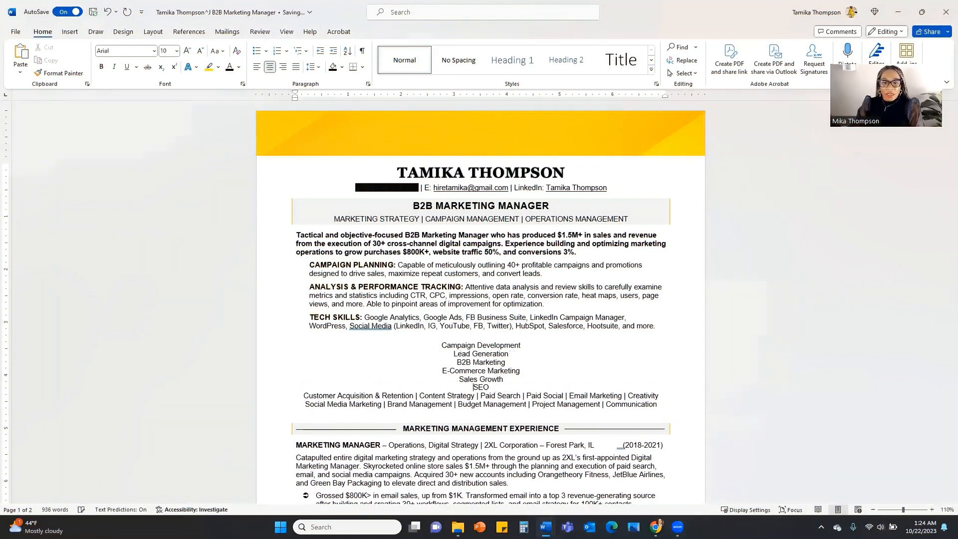
# - Put Customer Acquisition & Retention and Content Strategy on their own lines, removing the vertical bar after each
pyautogui.click(419, 396)
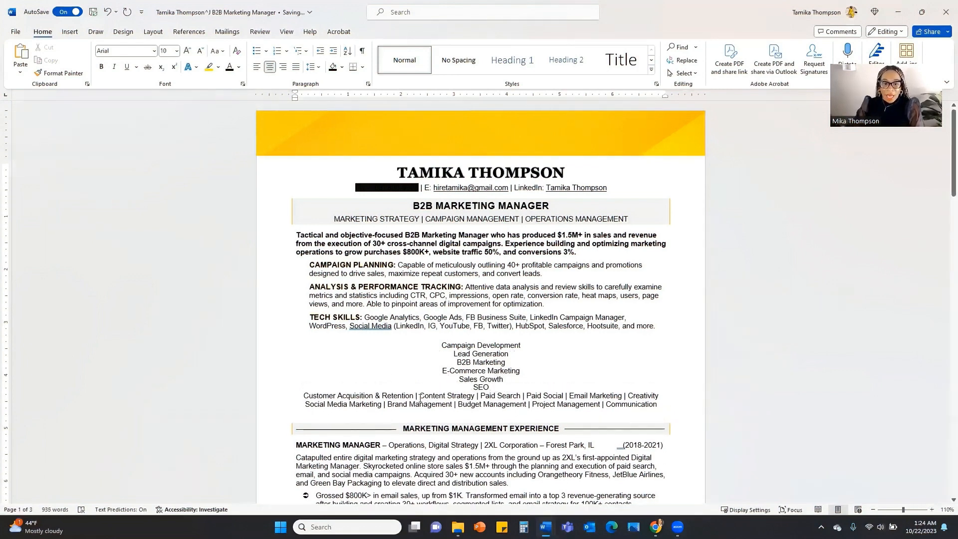
pyautogui.press('BackSpace')
pyautogui.press('BackSpace')
pyautogui.press('BackSpace')
pyautogui.press('Return')
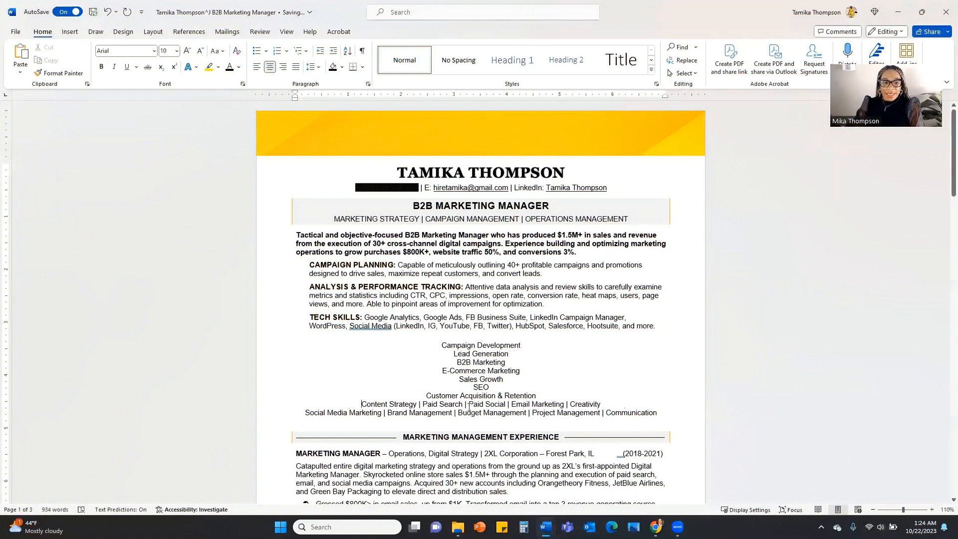
pyautogui.click(423, 404)
pyautogui.press('BackSpace')
pyautogui.press('BackSpace')
pyautogui.press('BackSpace')
pyautogui.press('Return')
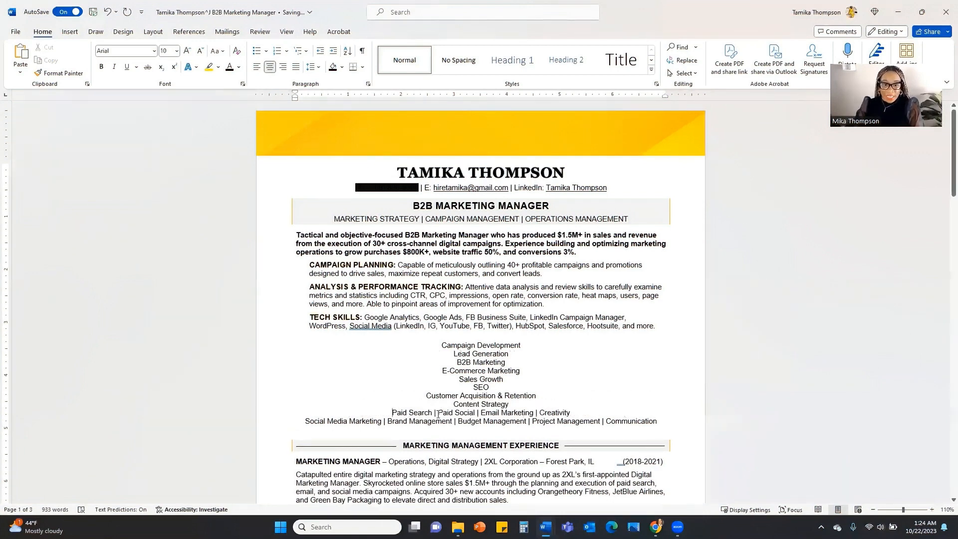
# - Put Paid Search and Paid Social on their own lines in the skills block, removing the vertical bar after each
pyautogui.click(438, 414)
pyautogui.press('BackSpace')
pyautogui.press('BackSpace')
pyautogui.press('BackSpace')
pyautogui.press('Return')
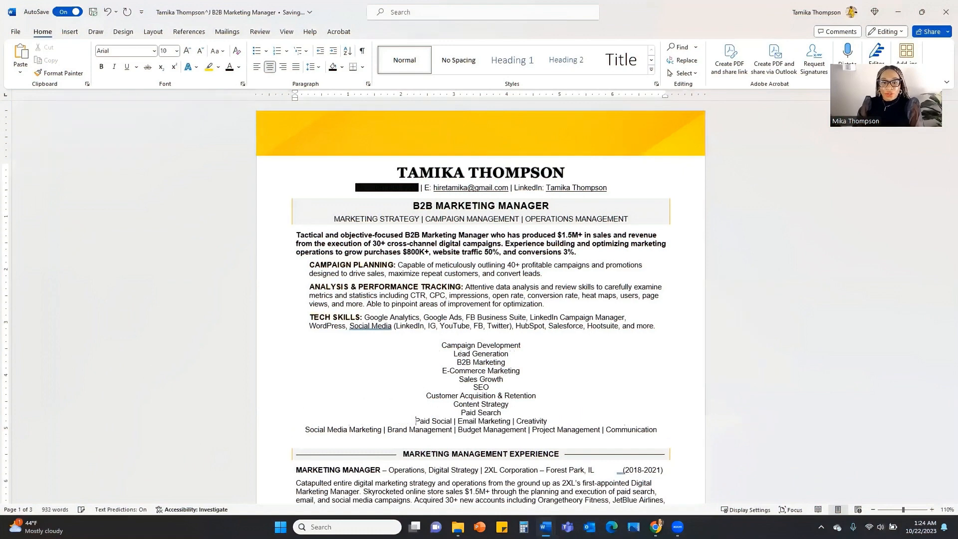
pyautogui.click(459, 421)
pyautogui.press('BackSpace')
pyautogui.press('BackSpace')
pyautogui.press('BackSpace')
pyautogui.press('Return')
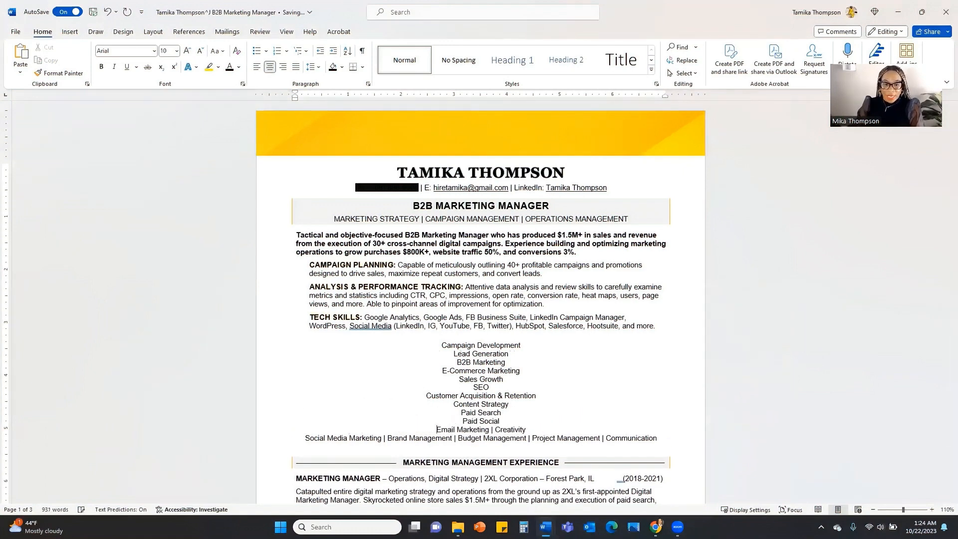
# - Separate Email Marketing and Creativity onto individual lines, removing the vertical bar between them
pyautogui.click(496, 430)
pyautogui.press('BackSpace')
pyautogui.press('BackSpace')
pyautogui.press('BackSpace')
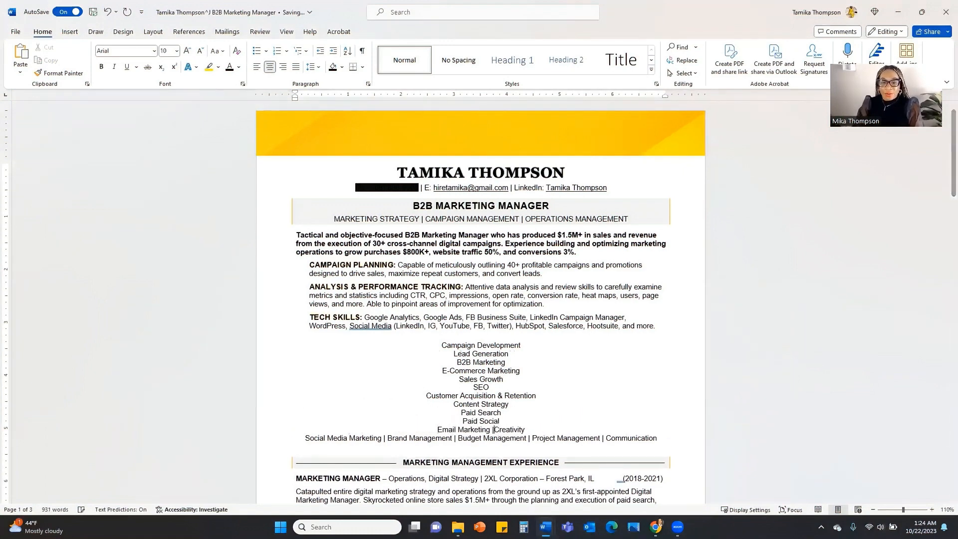
pyautogui.press('Return')
# - Put Social Media Marketing and Brand Management on their own lines, removing the vertical bar after each
pyautogui.click(385, 446)
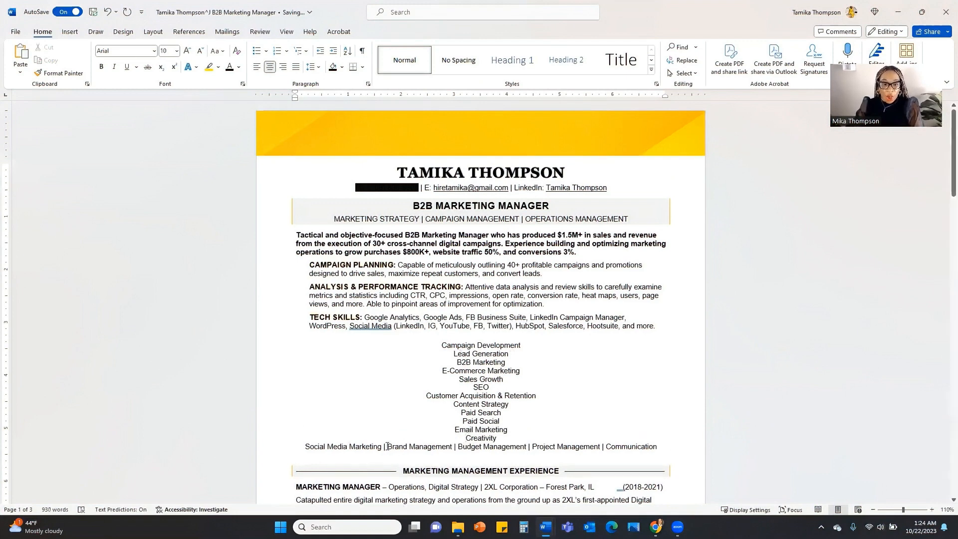
pyautogui.press('BackSpace')
pyautogui.press('BackSpace')
pyautogui.press('Return')
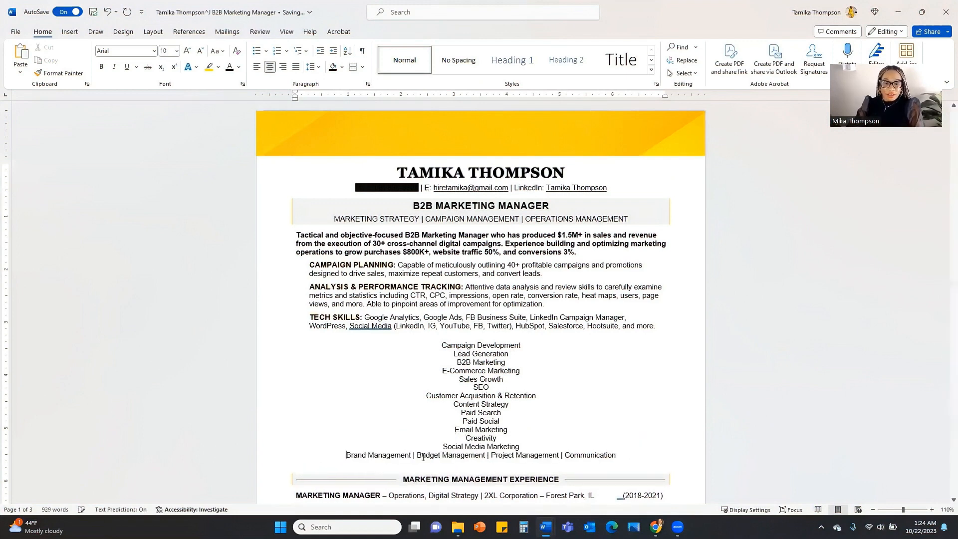
pyautogui.press('BackSpace')
pyautogui.press('BackSpace')
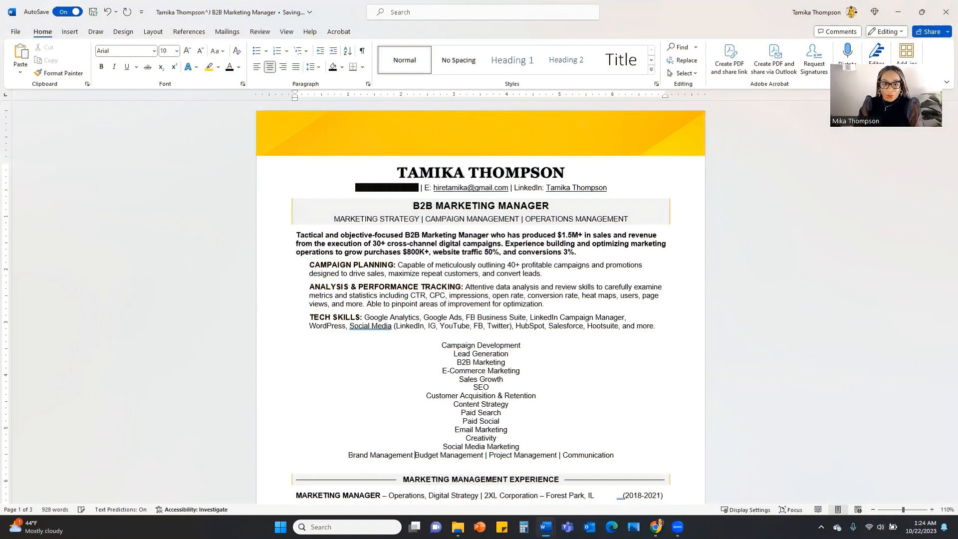
pyautogui.press('Return')
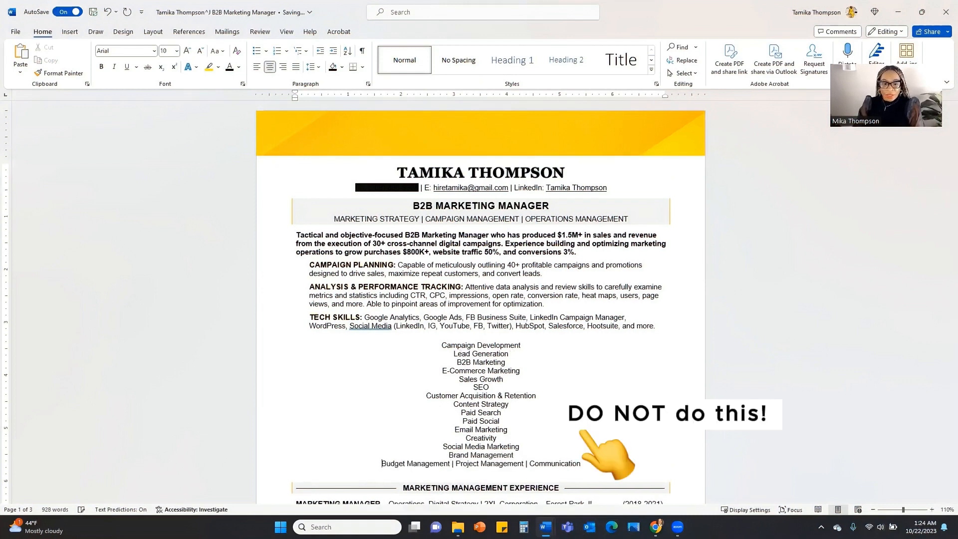
# - Put Budget Management, Project Management and Communication on separate lines, removing the vertical bars between them
pyautogui.click(457, 462)
pyautogui.press('BackSpace')
pyautogui.press('BackSpace')
pyautogui.press('Return')
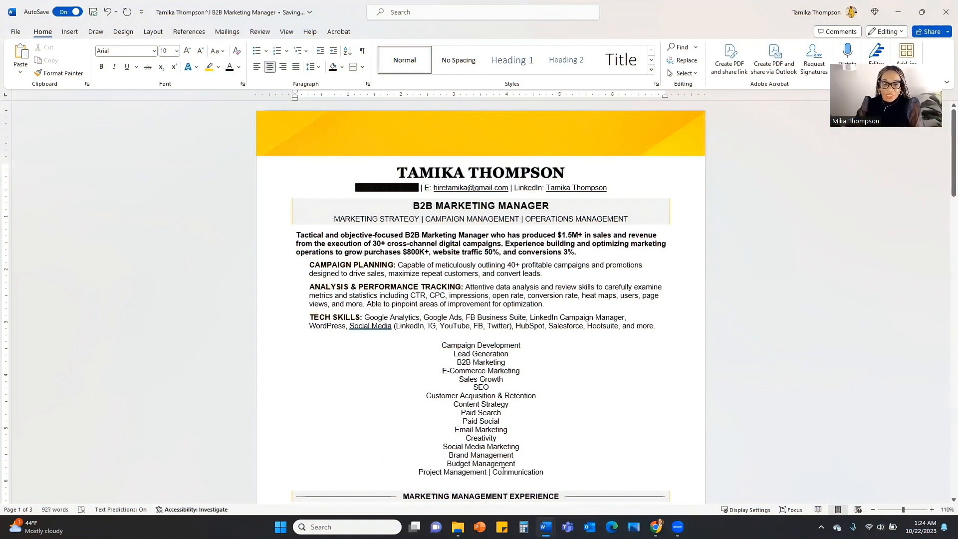
pyautogui.press('BackSpace')
pyautogui.press('BackSpace')
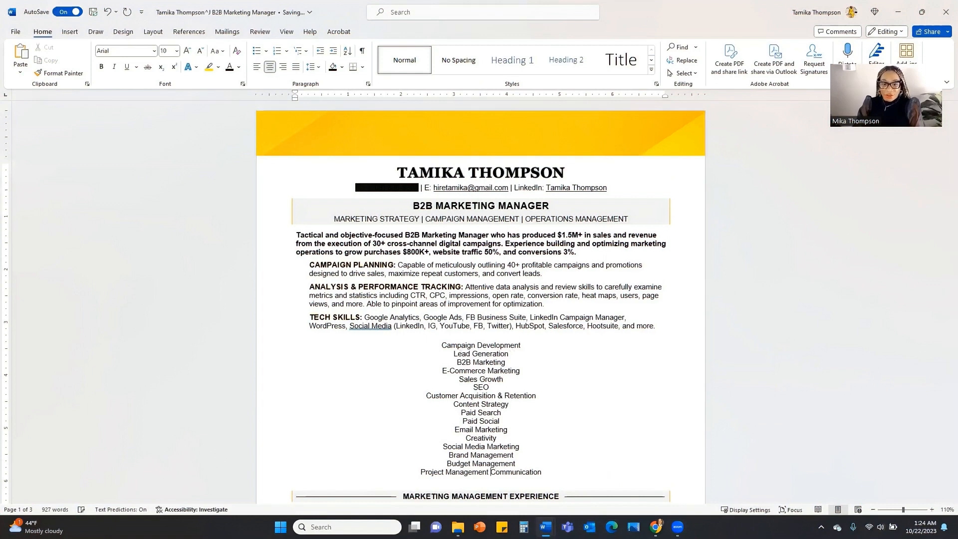
pyautogui.press('Return')
pyautogui.scroll(-3, 524, 385)
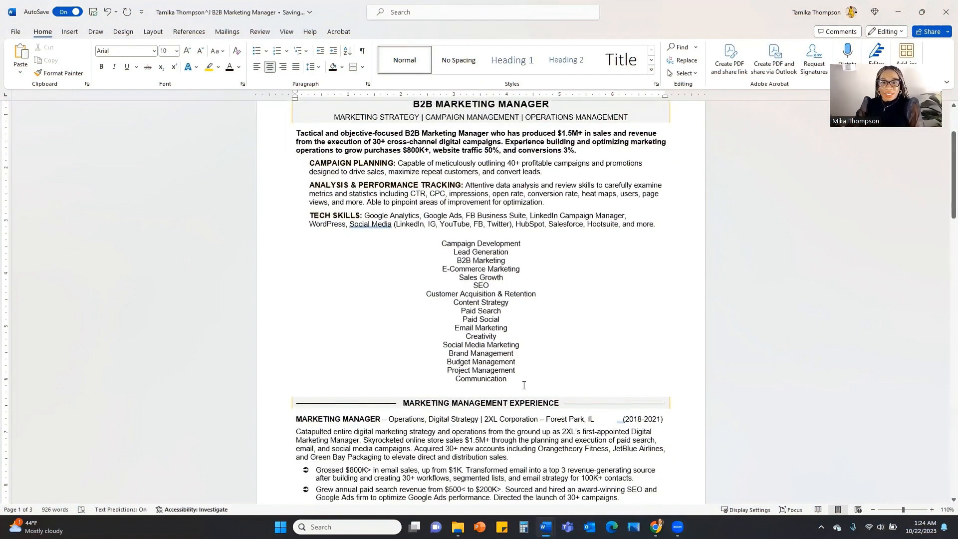
pyautogui.scroll(3, 524, 385)
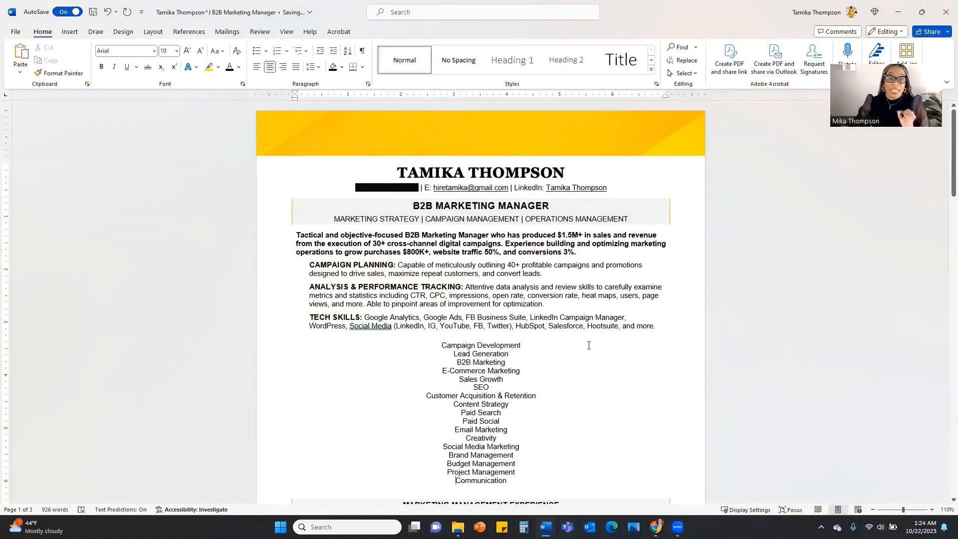
# - Left-align the entire stacked skills list from Campaign Development to Communication
pyautogui.scroll(-1, 591, 343)
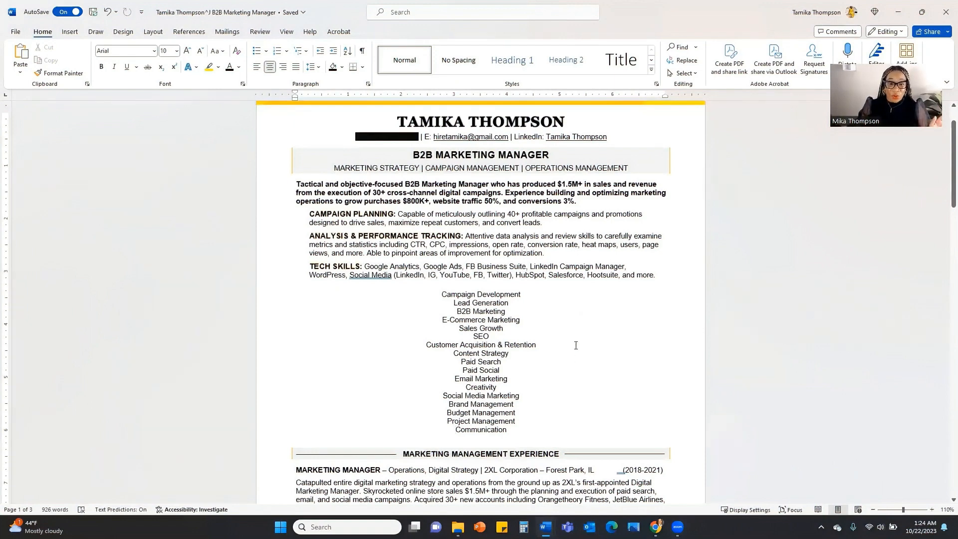
pyautogui.moveTo(526, 433); pyautogui.dragTo(441, 295)
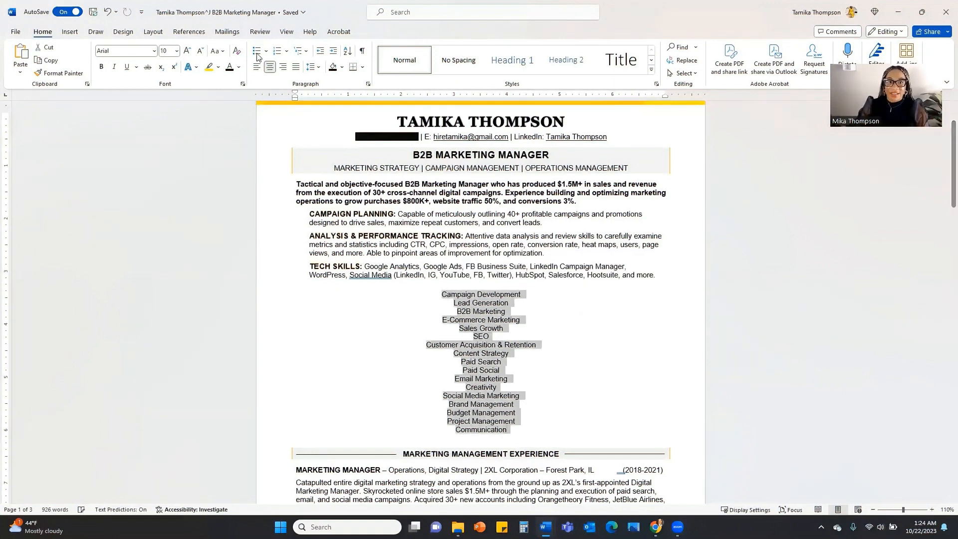
pyautogui.click(258, 66)
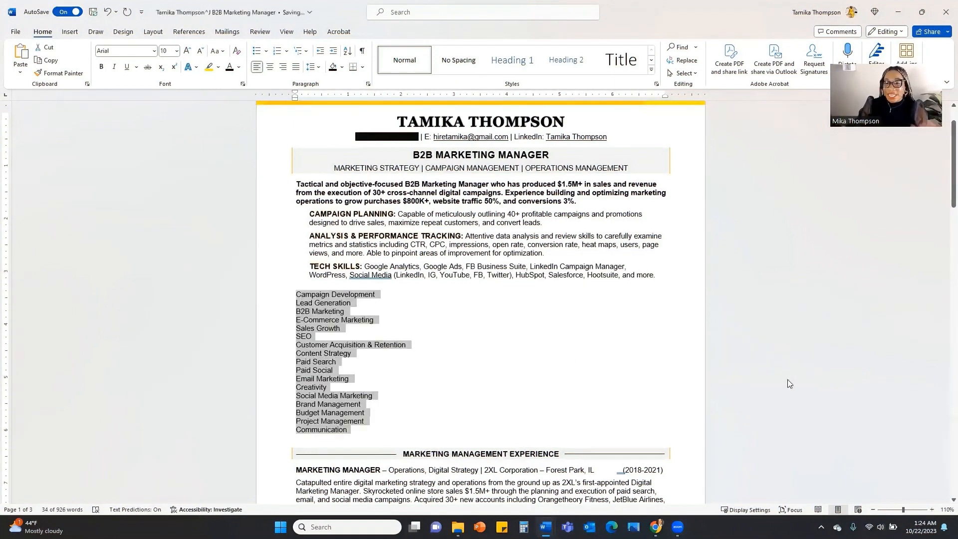
pyautogui.click(433, 379)
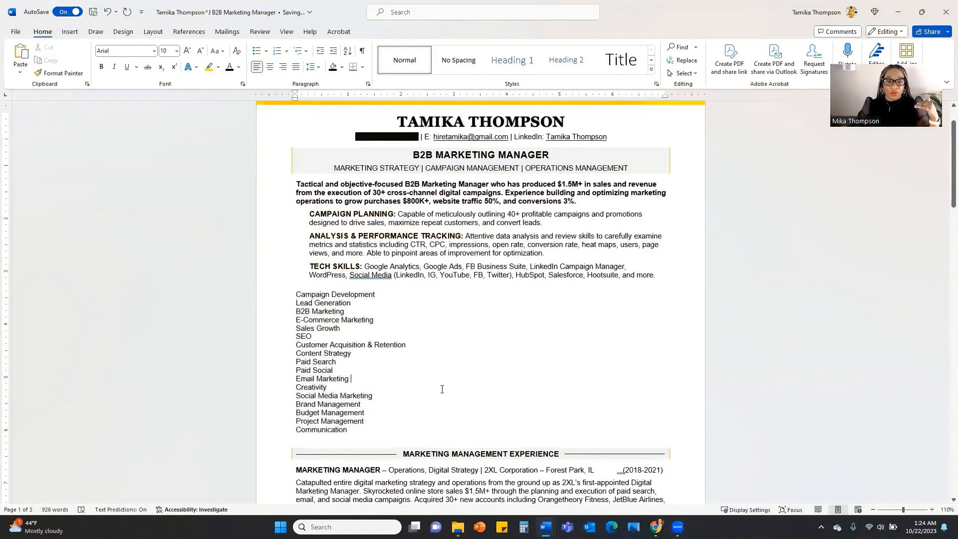
# - Undo the left alignment of the skills list, keeping Communication on its own line below Project Management
pyautogui.hotkey('ctrl', 'z')
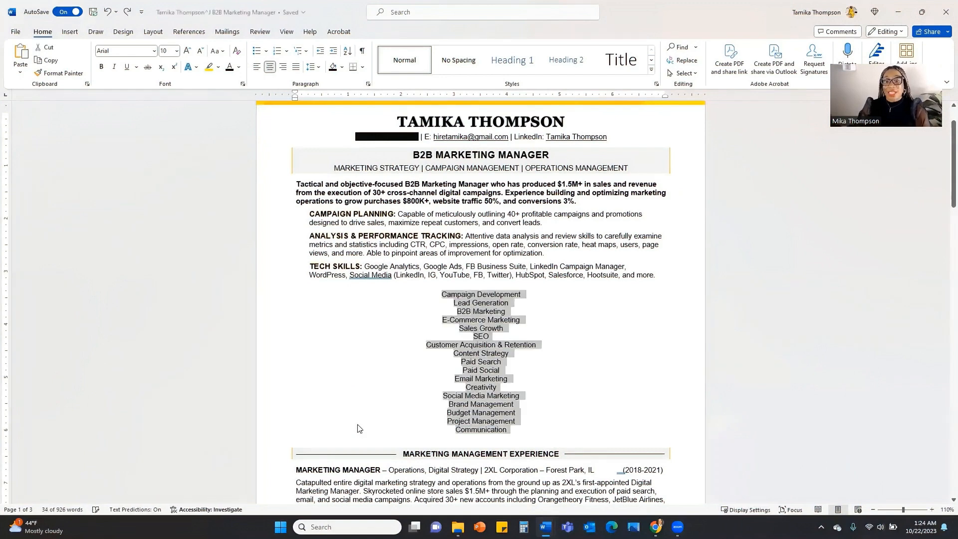
pyautogui.click(359, 427)
pyautogui.press('BackSpace')
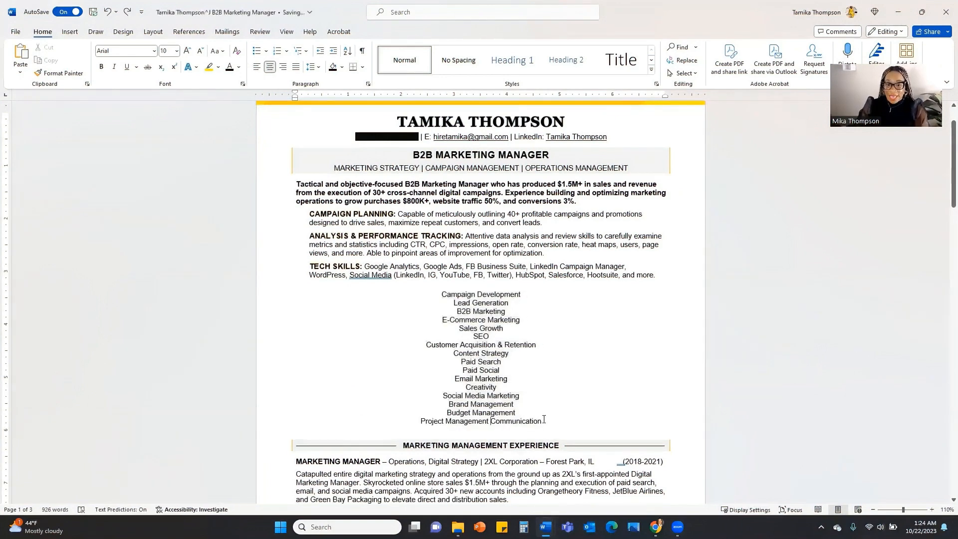
pyautogui.press('Return')
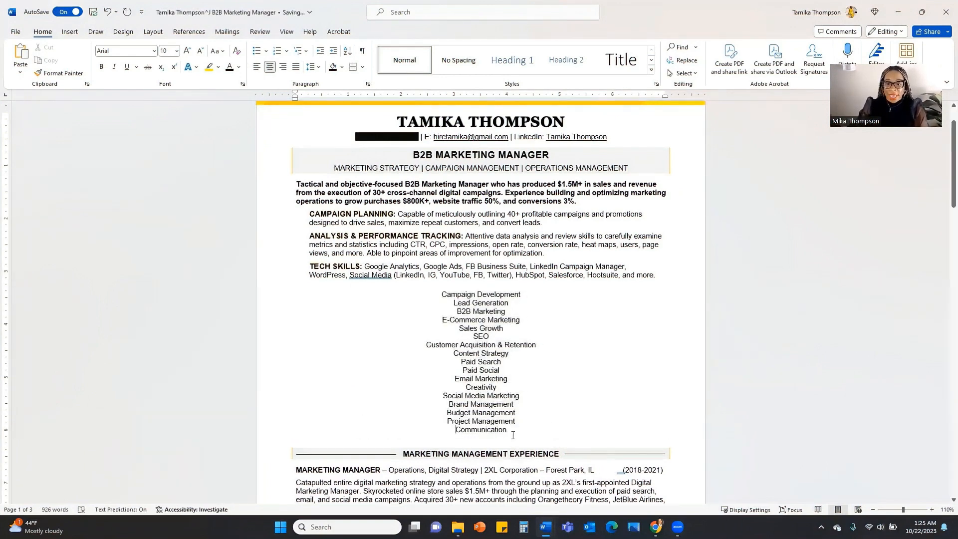
# - Arrange the skills list from Campaign Development to Communication in three columns
pyautogui.moveTo(513, 435); pyautogui.dragTo(442, 294)
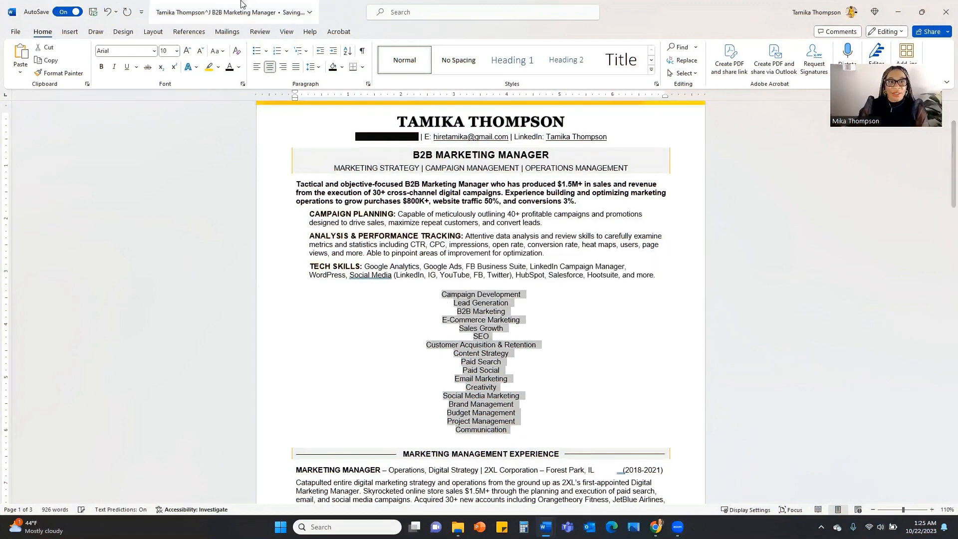
pyautogui.click(153, 32)
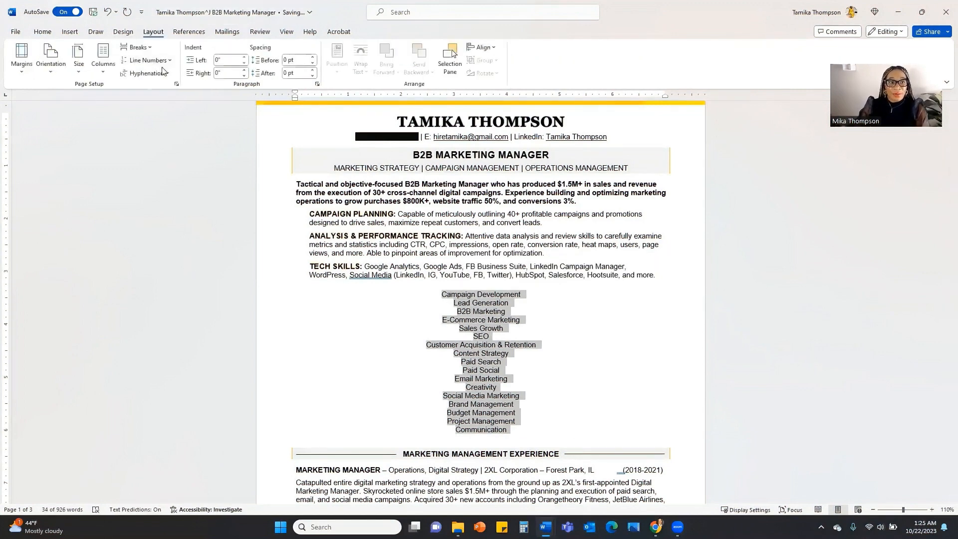
pyautogui.click(108, 65)
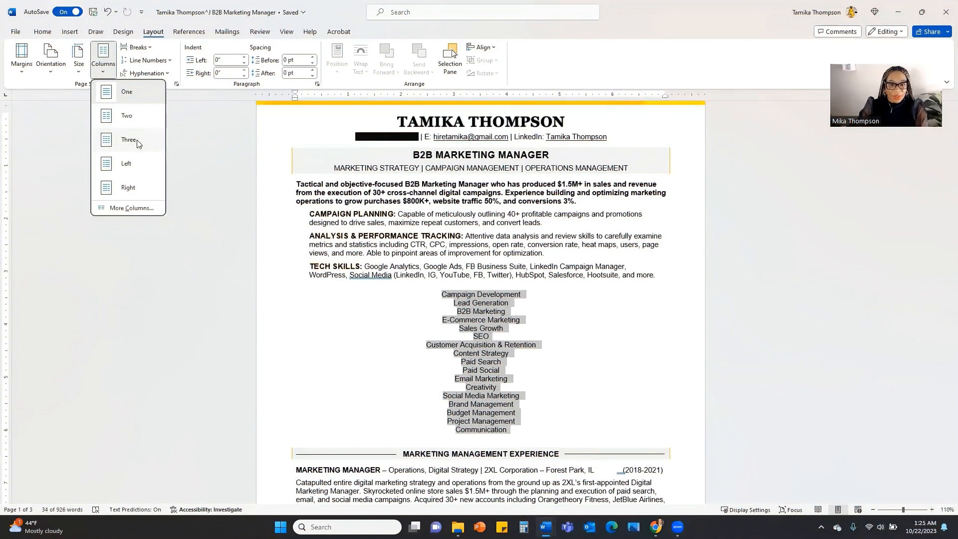
pyautogui.click(130, 140)
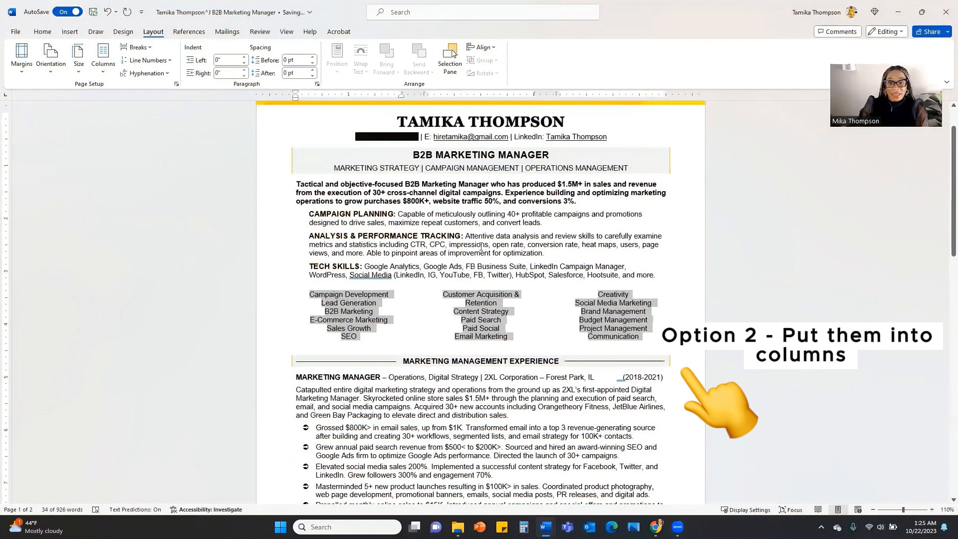
pyautogui.click(555, 344)
pyautogui.scroll(1, 652, 335)
pyautogui.scroll(1, 652, 335)
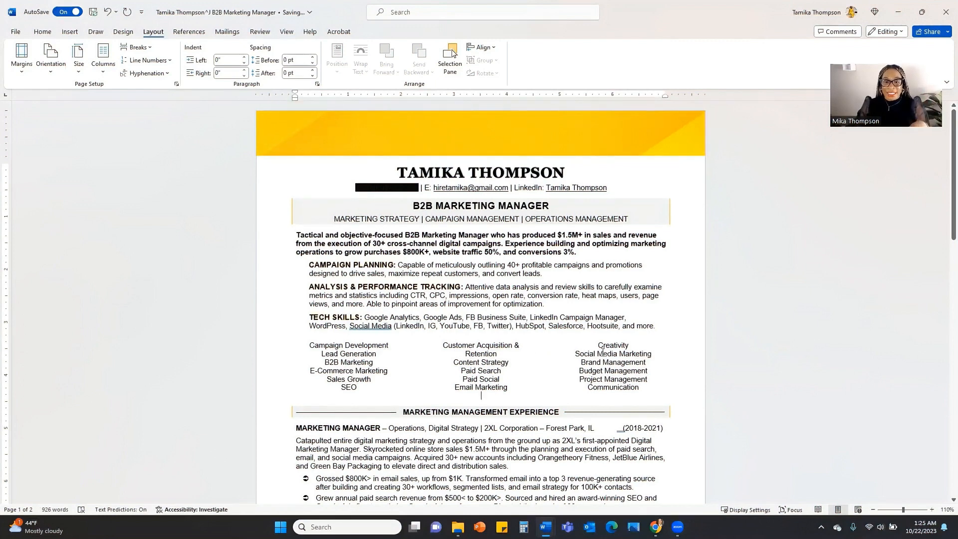
# - Undo the three-column layout and the line breaks between the skills, returning them to three centered lines separated by vertical bars
pyautogui.click(627, 345)
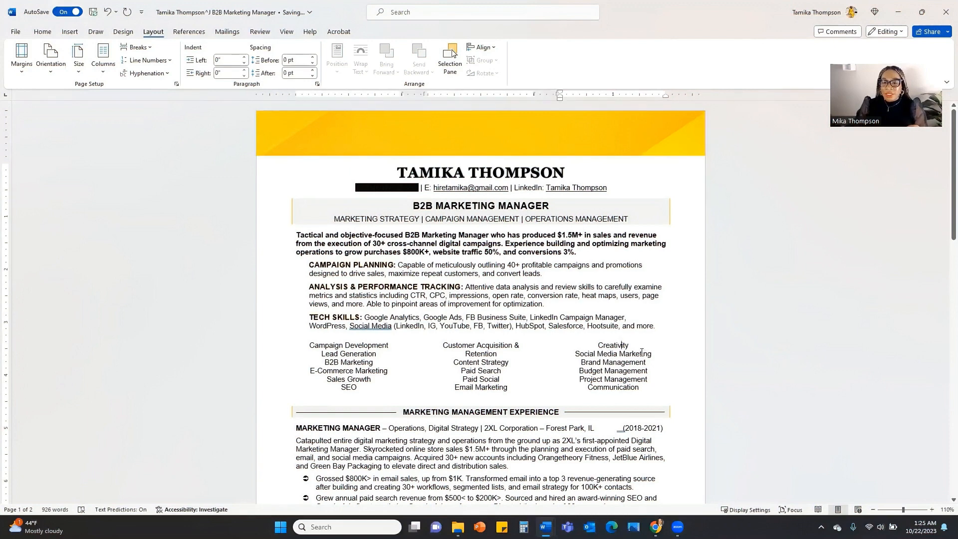
pyautogui.click(646, 379)
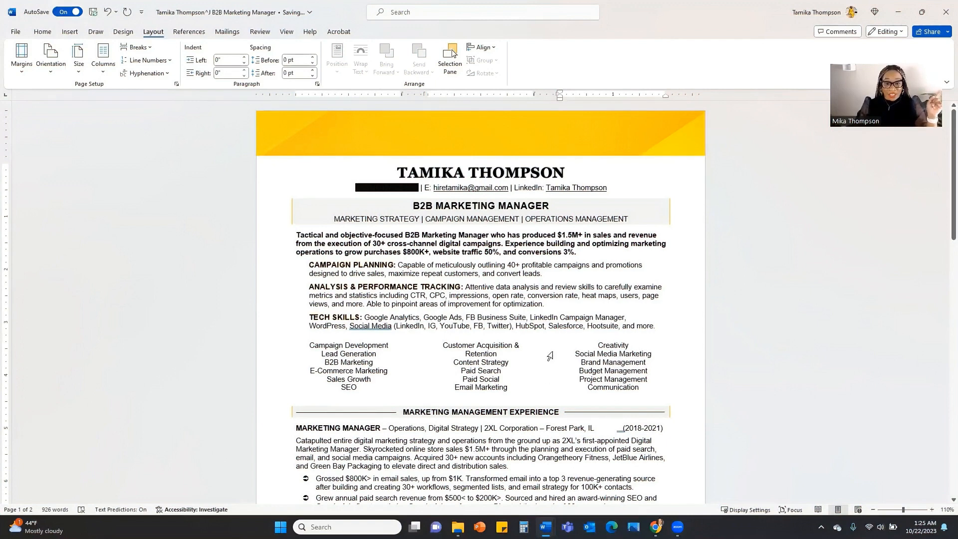
pyautogui.hotkey('ctrl', 'z')
pyautogui.hotkey('ctrl', 'z')
pyautogui.hotkey('ctrl', 'z')
pyautogui.hotkey('ctrl', 'z')
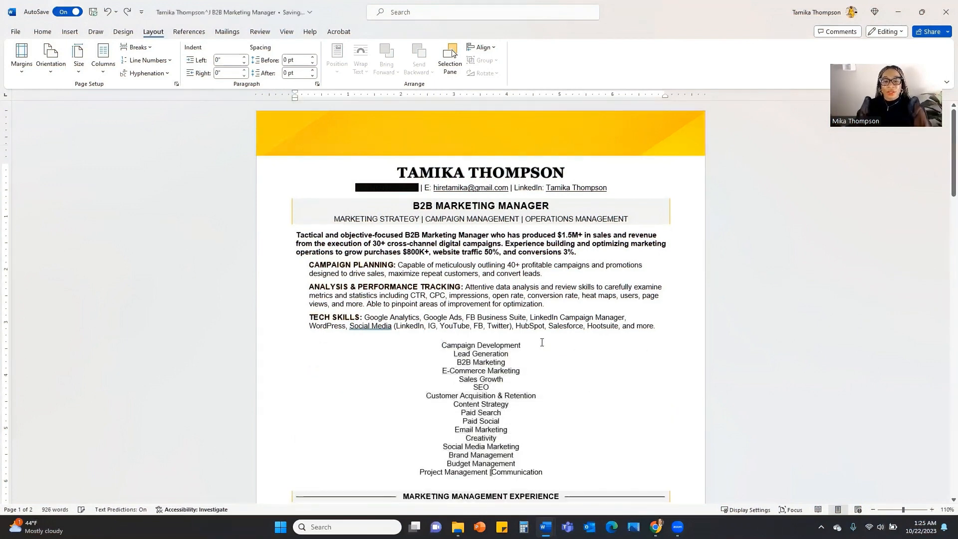
pyautogui.hotkey('ctrl', 'z')
pyautogui.hotkey('ctrl', 'z')
pyautogui.hotkey('ctrl', 'z')
pyautogui.hotkey('ctrl', 'z')
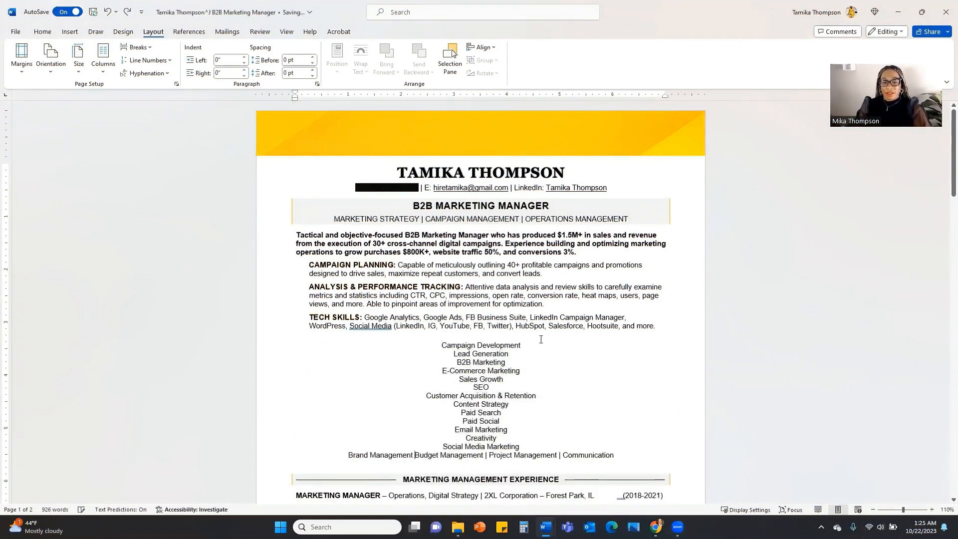
pyautogui.hotkey('ctrl', 'z')
pyautogui.hotkey('ctrl', 'z')
pyautogui.hotkey('ctrl', 'z')
pyautogui.hotkey('ctrl', 'z')
pyautogui.hotkey('ctrl', 'z')
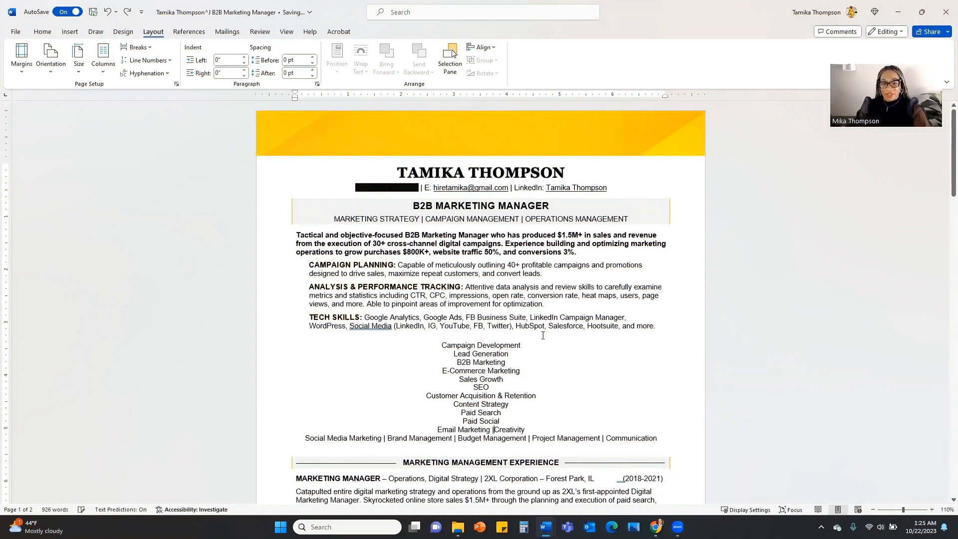
pyautogui.hotkey('ctrl', 'z')
pyautogui.hotkey('ctrl', 'z')
pyautogui.hotkey('ctrl', 'z')
pyautogui.hotkey('ctrl', 'z')
pyautogui.hotkey('ctrl', 'z')
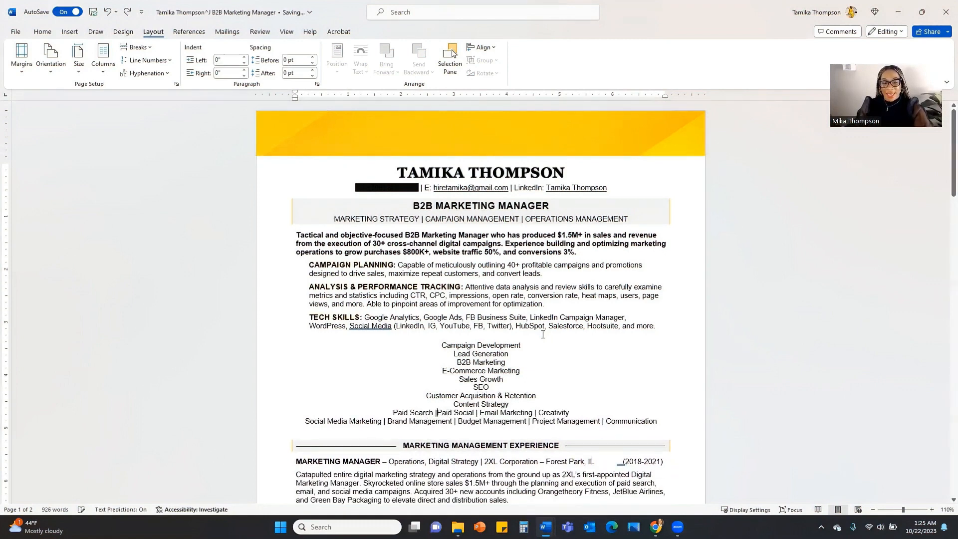
pyautogui.hotkey('ctrl', 'z')
pyautogui.hotkey('ctrl', 'z')
pyautogui.hotkey('ctrl', 'z')
pyautogui.hotkey('ctrl', 'z')
pyautogui.hotkey('ctrl', 'z')
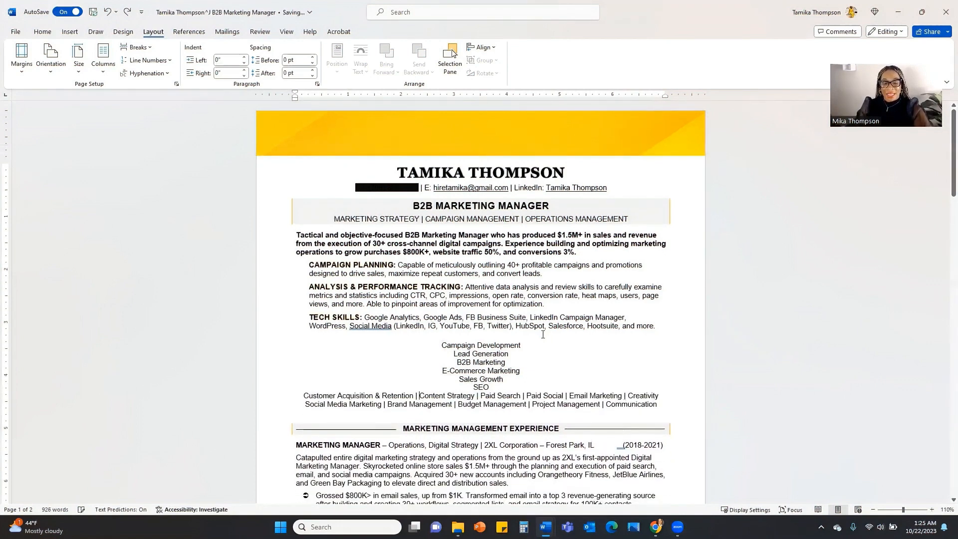
pyautogui.hotkey('ctrl', 'z')
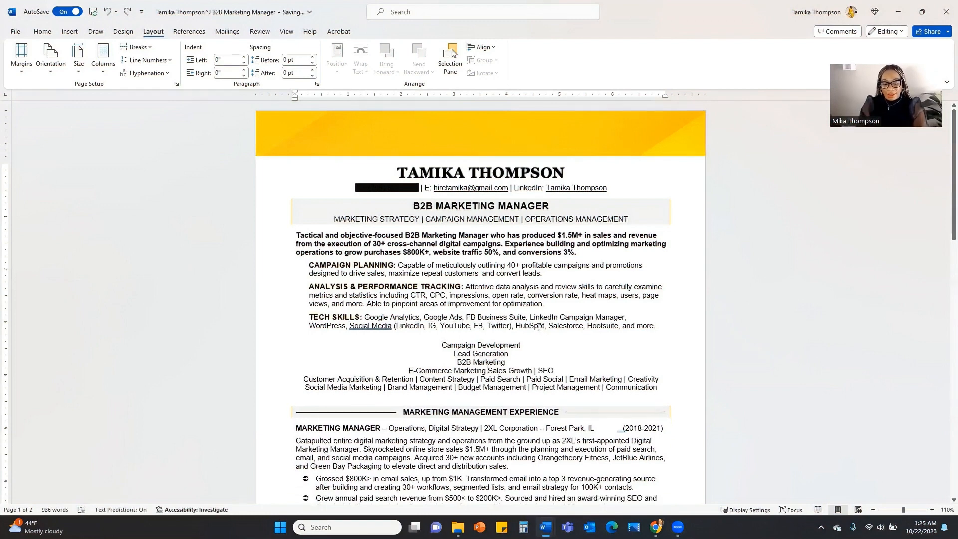
pyautogui.hotkey('ctrl', 'z')
pyautogui.hotkey('ctrl', 'z')
pyautogui.hotkey('ctrl', 'z')
pyautogui.hotkey('ctrl', 'z')
pyautogui.hotkey('ctrl', 'z')
pyautogui.hotkey('ctrl', 'z')
pyautogui.hotkey('ctrl', 'z')
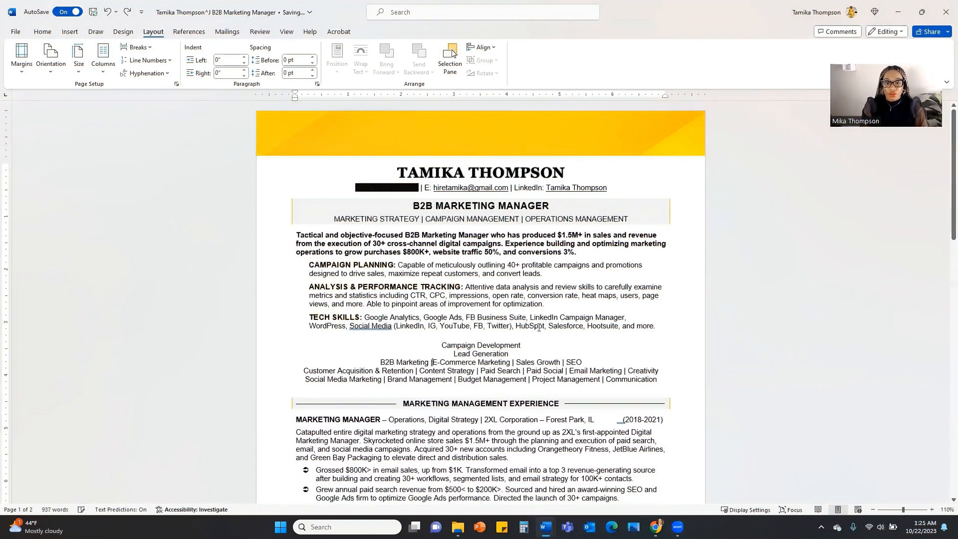
pyautogui.hotkey('ctrl', 'z')
pyautogui.hotkey('ctrl', 'z')
pyautogui.hotkey('ctrl', 'z')
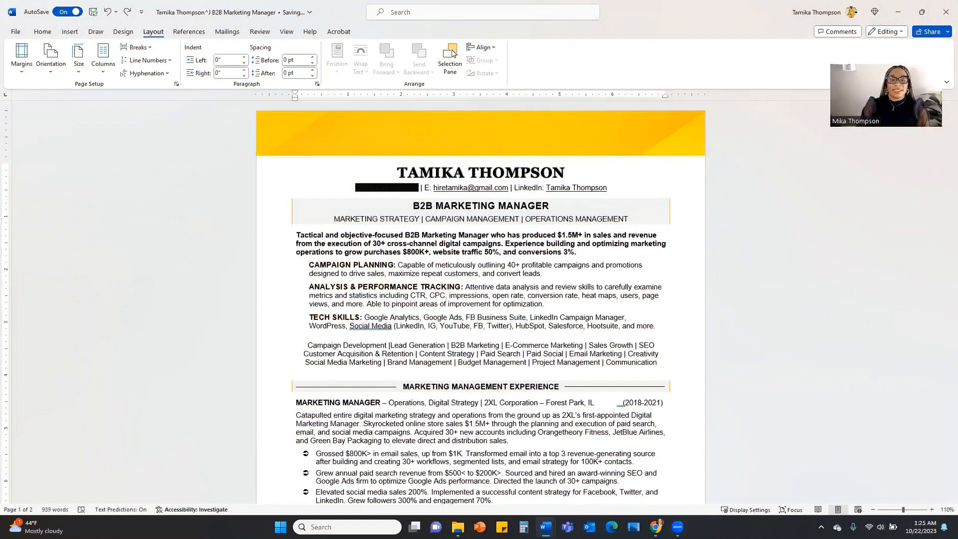
pyautogui.hotkey('ctrl', 'z')
# - Try a hyphen, a question mark and a slash in place of the vertical bar after Campaign Development
pyautogui.scroll(-3, 589, 333)
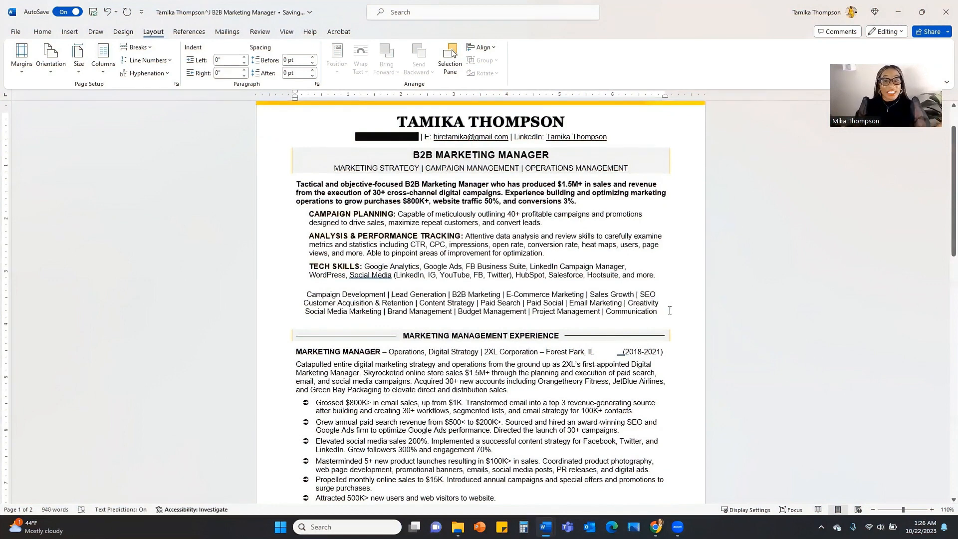
pyautogui.click(390, 293)
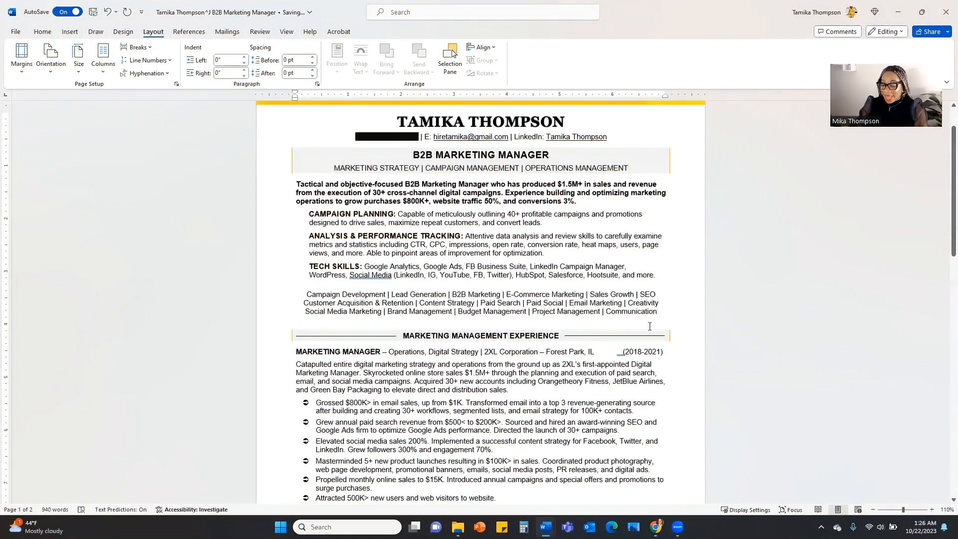
pyautogui.press('BackSpace')
pyautogui.write('-')
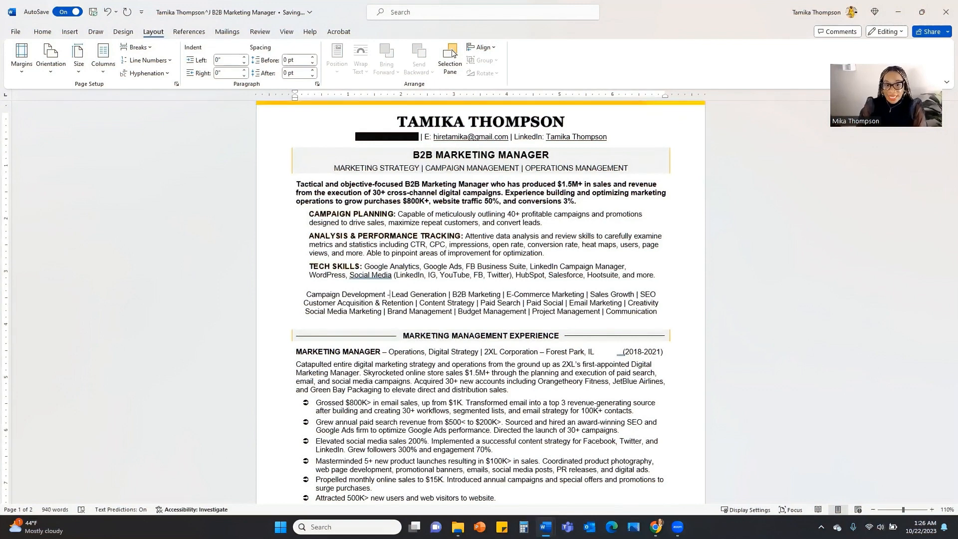
pyautogui.press('BackSpace')
pyautogui.write('?')
pyautogui.press('BackSpace')
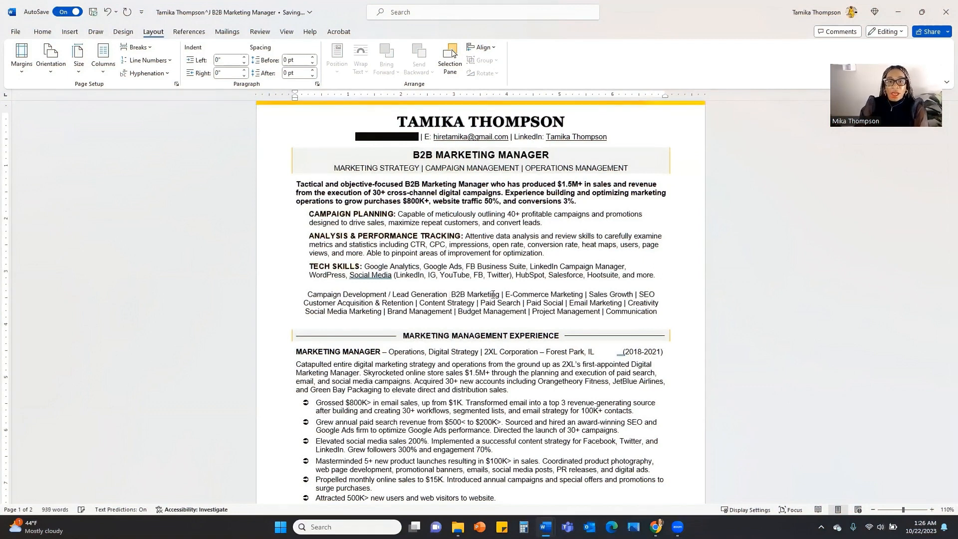
pyautogui.write('/')
# - Try separating Campaign Development, Lead Generation and B2B Marketing with spaces only, deleting the separator characters between them
pyautogui.press('BackSpace')
pyautogui.press('BackSpace')
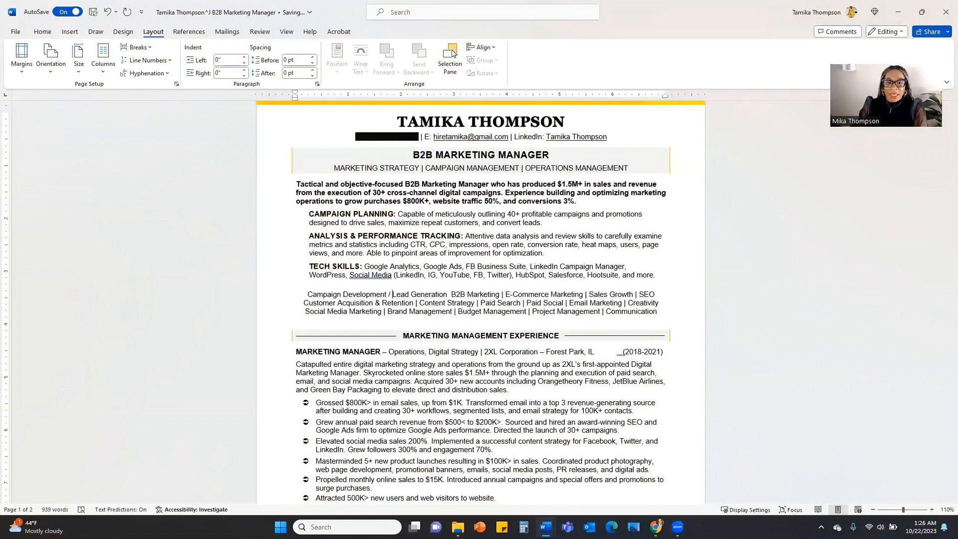
pyautogui.press('BackSpace')
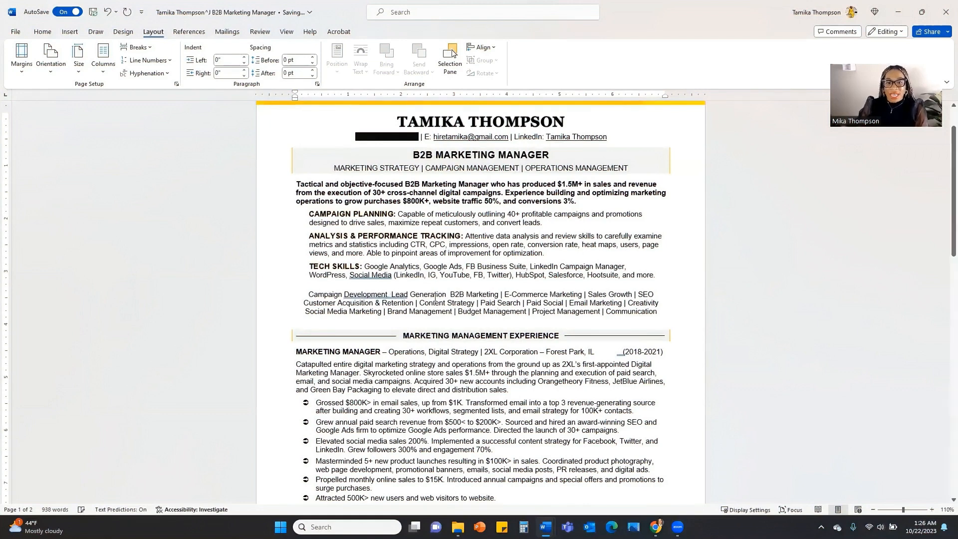
pyautogui.click(452, 295)
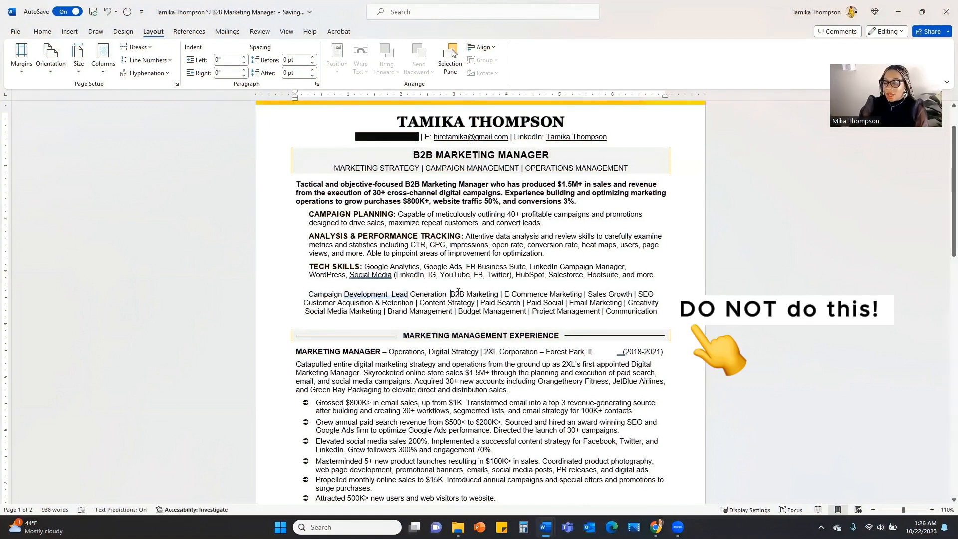
pyautogui.press('BackSpace')
pyautogui.click(524, 303)
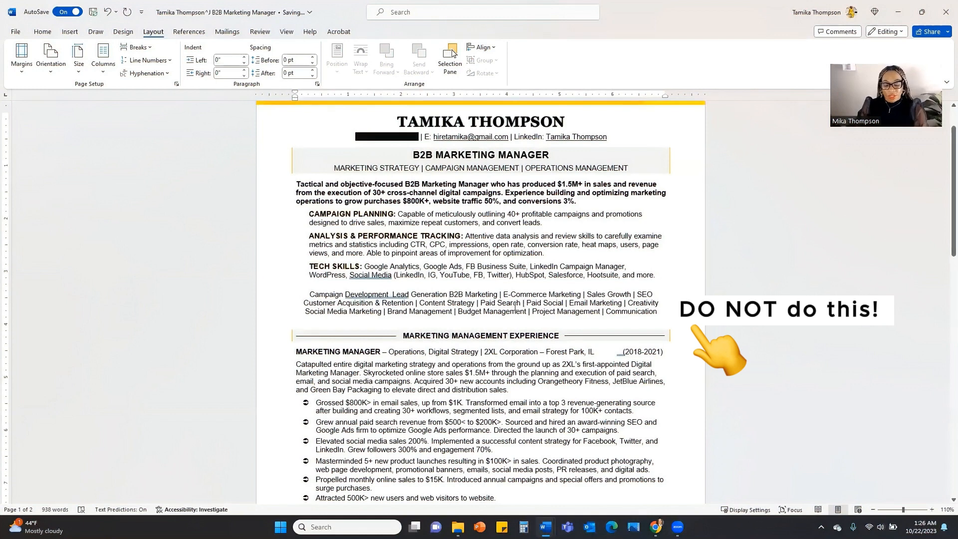
# - Undo the separator changes in the first skills line, restoring the vertical bars around Lead Generation
pyautogui.hotkey('ctrl', 'z')
pyautogui.hotkey('ctrl', 'z')
pyautogui.hotkey('ctrl', 'z')
pyautogui.hotkey('ctrl', 'z')
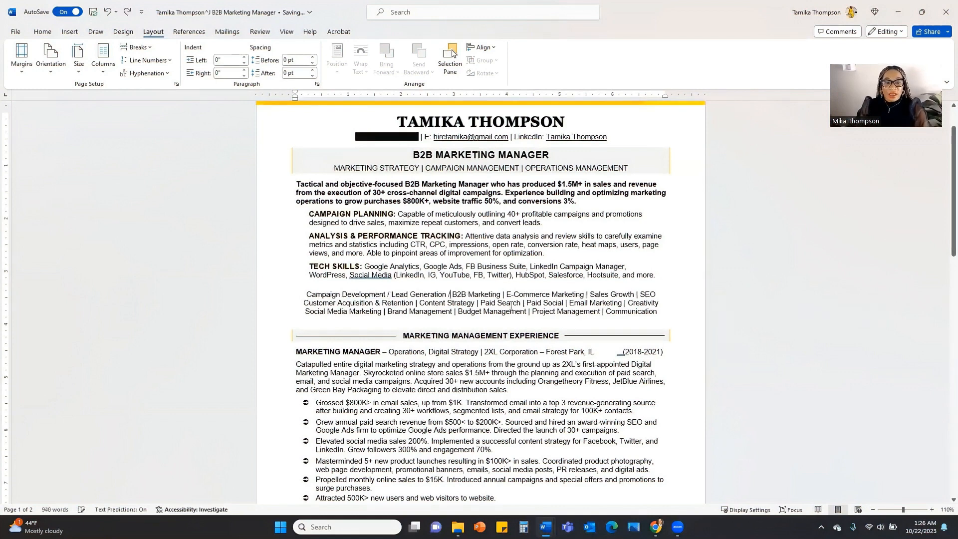
pyautogui.hotkey('ctrl', 'z')
pyautogui.hotkey('ctrl', 'z')
pyautogui.hotkey('ctrl', 'z')
pyautogui.hotkey('ctrl', 'z')
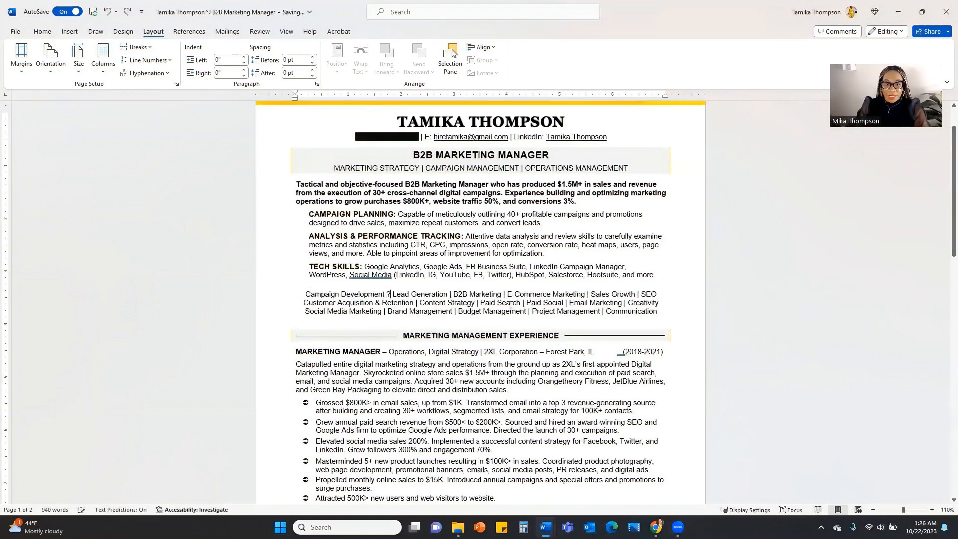
pyautogui.write('-')
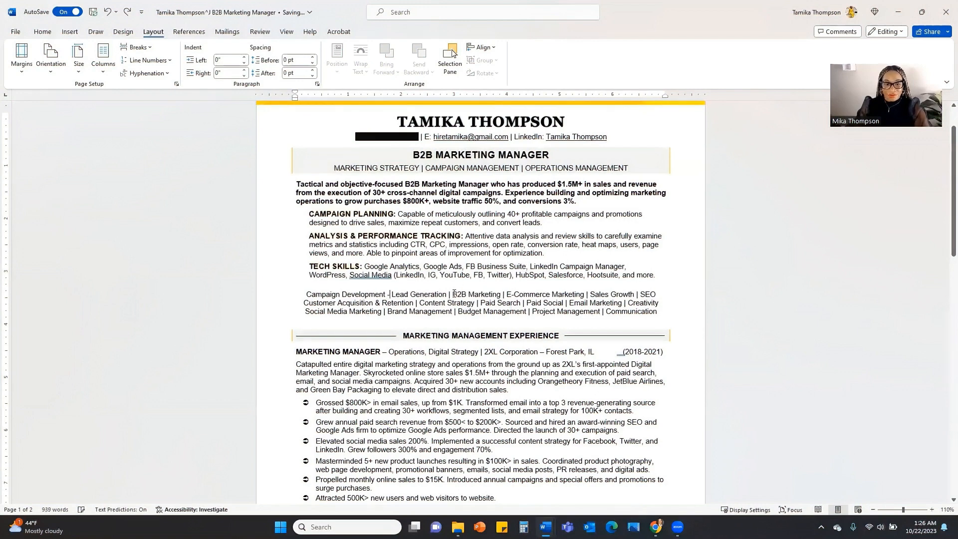
pyautogui.press('BackSpace')
pyautogui.write('|')
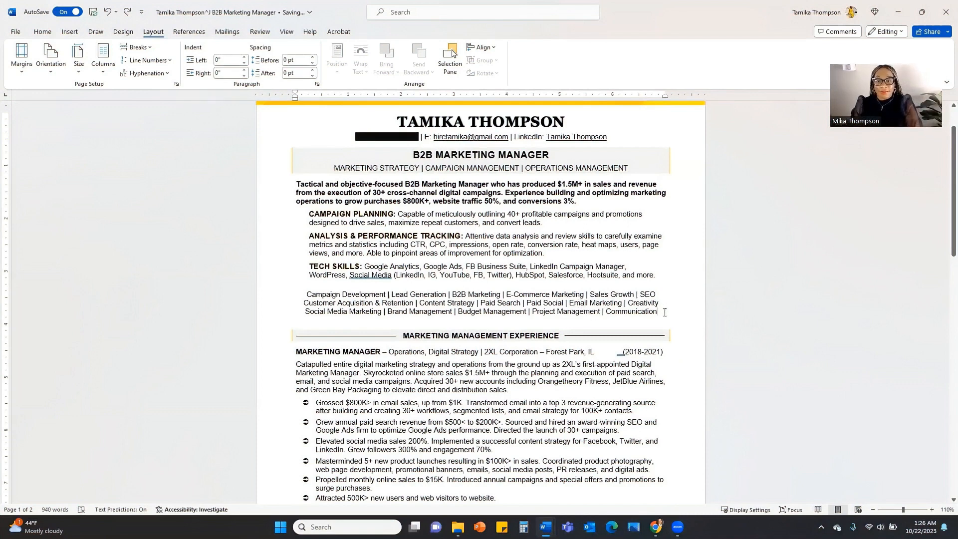
# - Cut the three bar-separated skills lines below Tech Skills and remove the blank lines left in their place
pyautogui.moveTo(665, 314); pyautogui.dragTo(306, 294)
pyautogui.hotkey('ctrl', 'c')
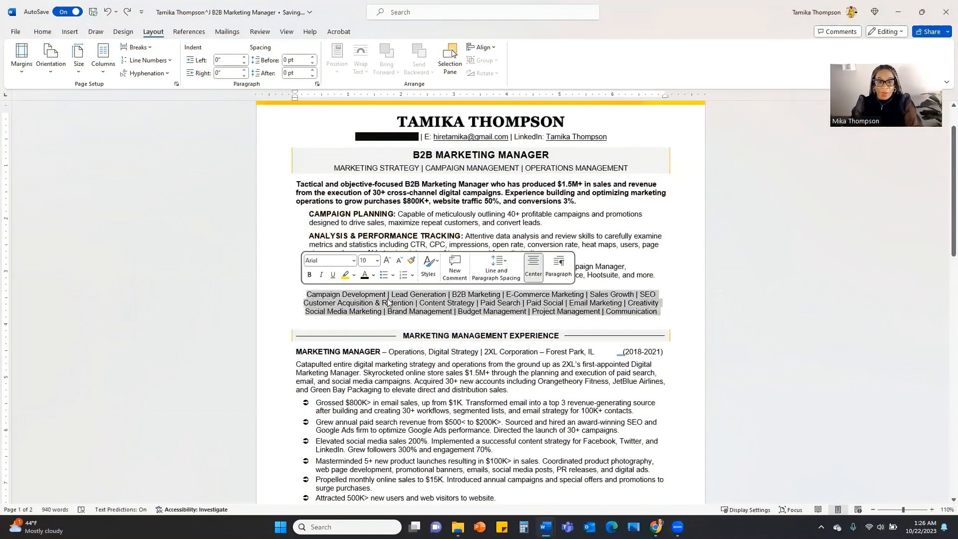
pyautogui.rightClick(390, 300)
pyautogui.click(419, 114)
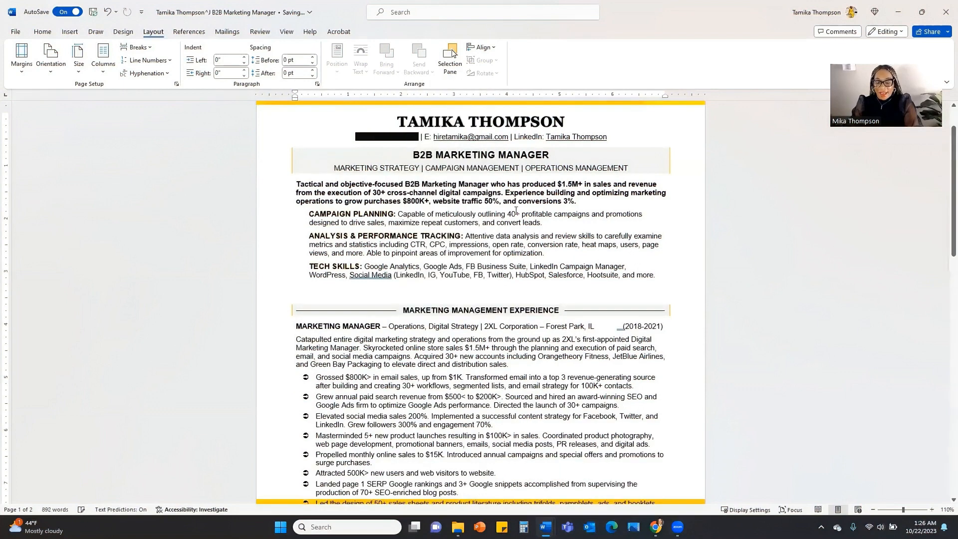
pyautogui.hotkey('ctrl', 'z')
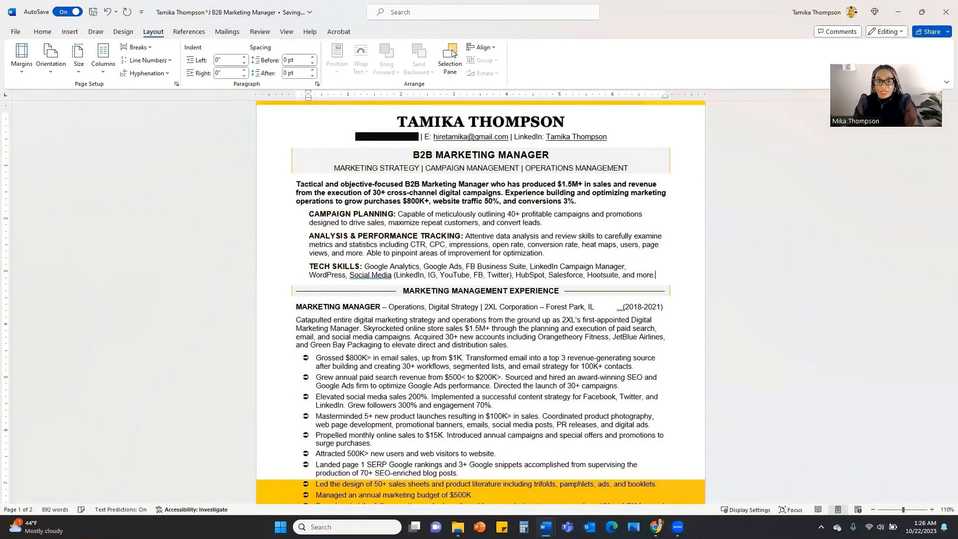
# - Paste the skills lines below the Bachelor of Arts entry in the Education section at the resume's end
pyautogui.scroll(-9, 643, 266)
pyautogui.scroll(-6, 643, 267)
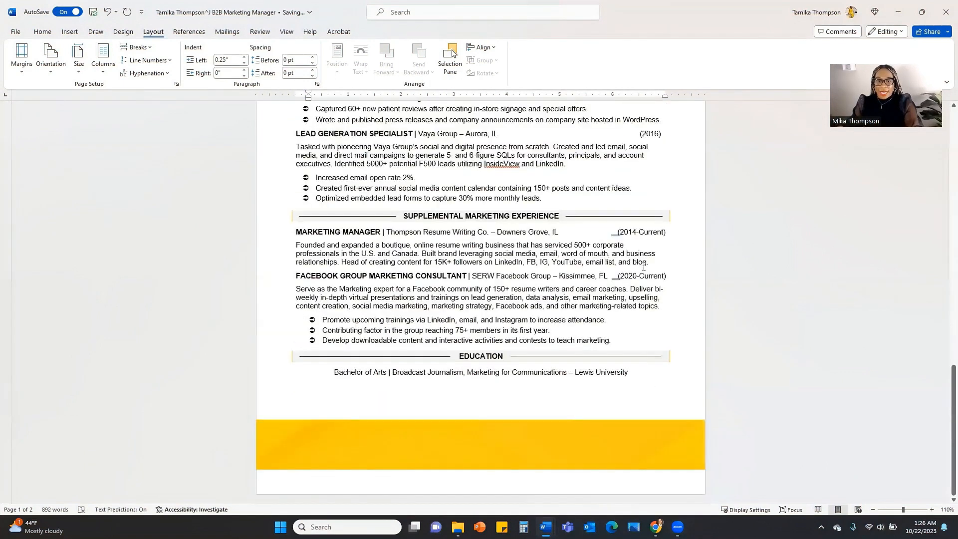
pyautogui.click(654, 378)
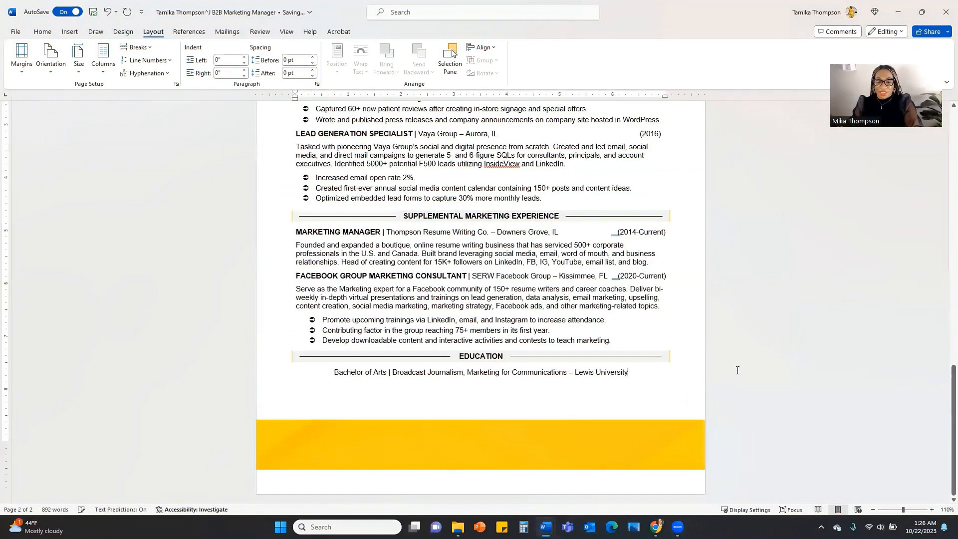
pyautogui.press('Return')
pyautogui.hotkey('ctrl', 'v')
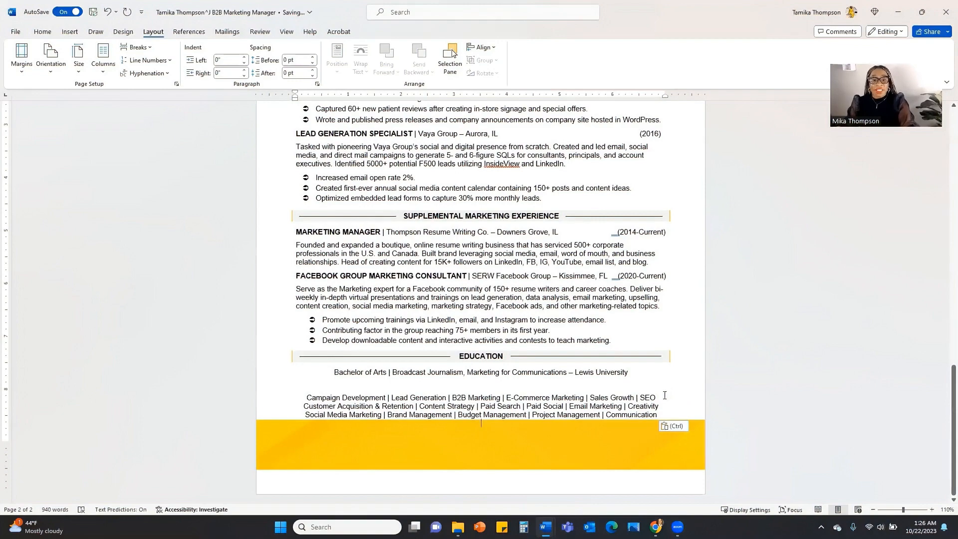
# - Undo the skills block's move to the Education section, restoring it between Tech Skills and Marketing Management Experience
pyautogui.scroll(10, 665, 395)
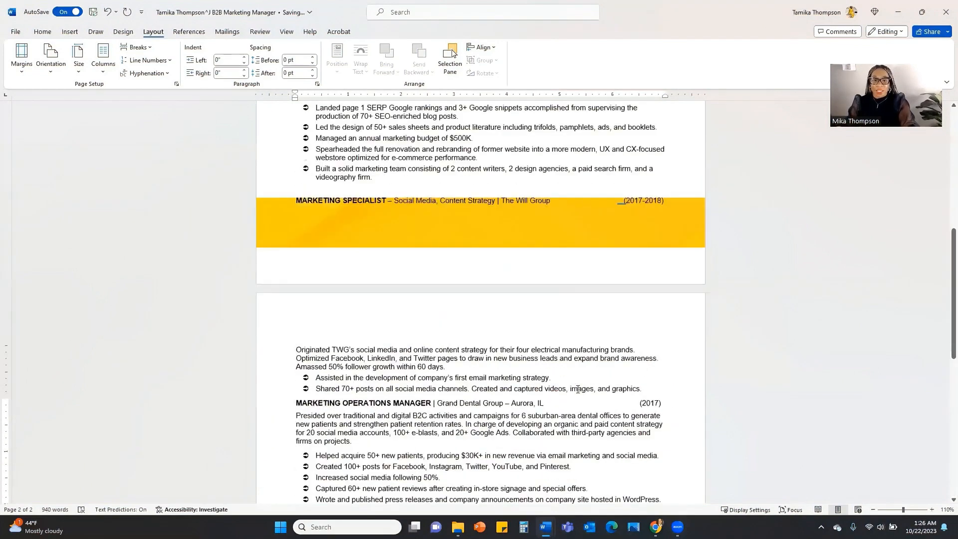
pyautogui.scroll(10, 578, 389)
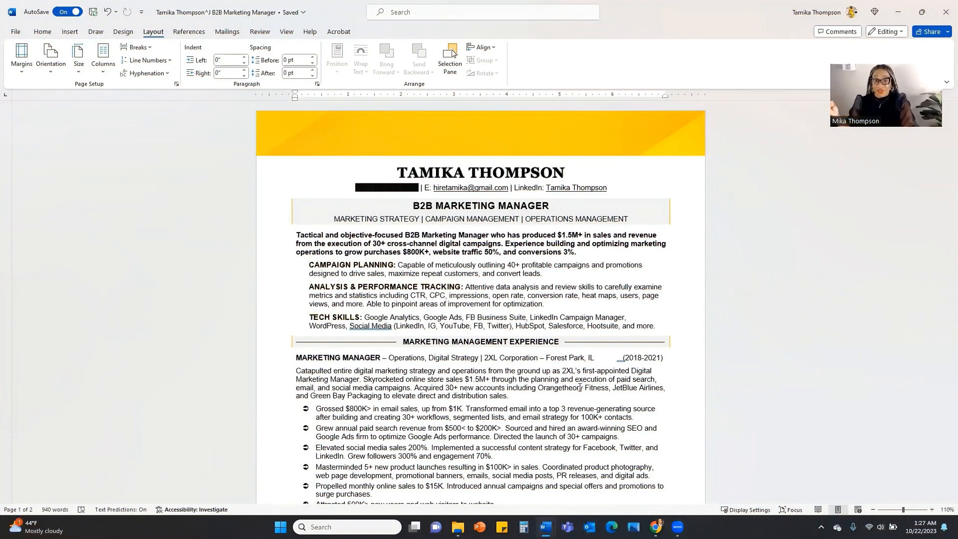
pyautogui.hotkey('ctrl', 'z')
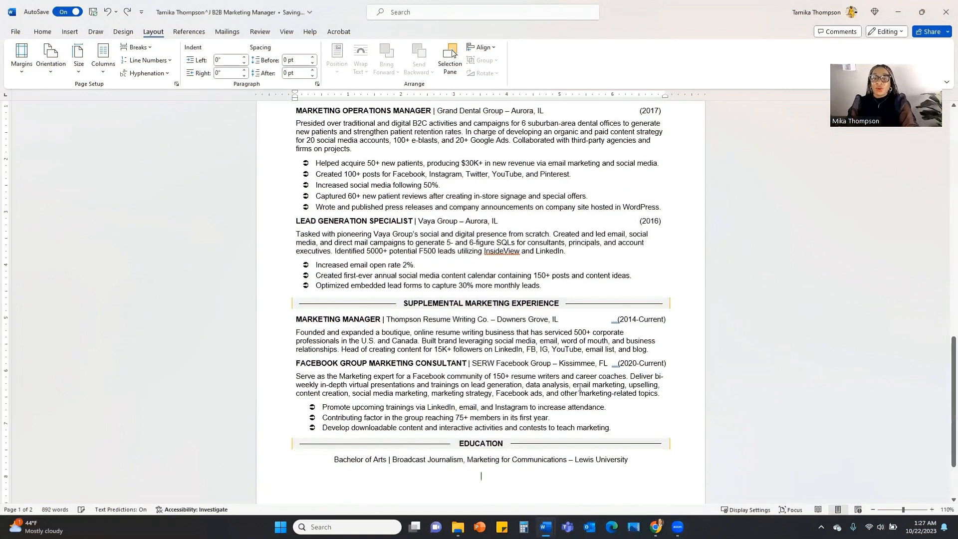
pyautogui.hotkey('ctrl', 'z')
pyautogui.hotkey('ctrl', 'z')
pyautogui.hotkey('ctrl', 'z')
pyautogui.hotkey('ctrl', 'z')
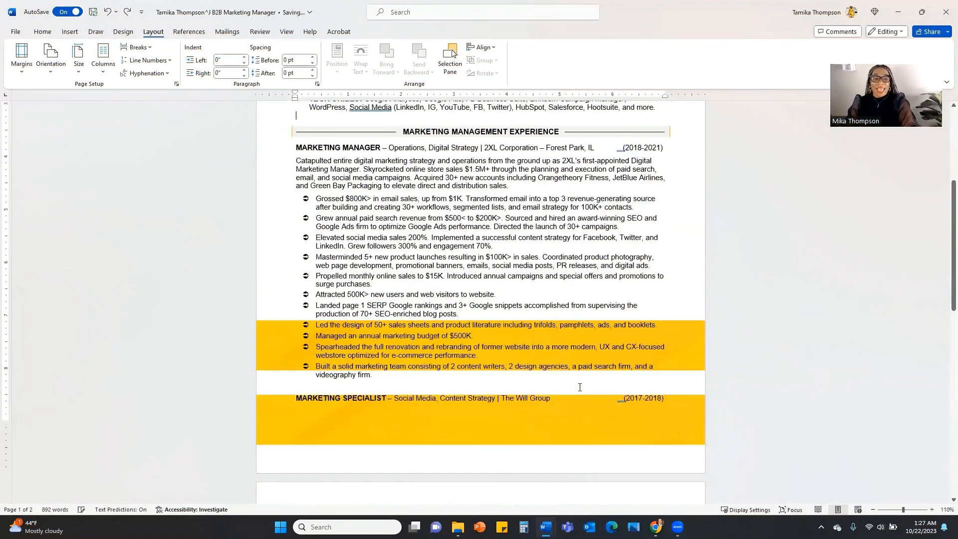
pyautogui.hotkey('ctrl', 'z')
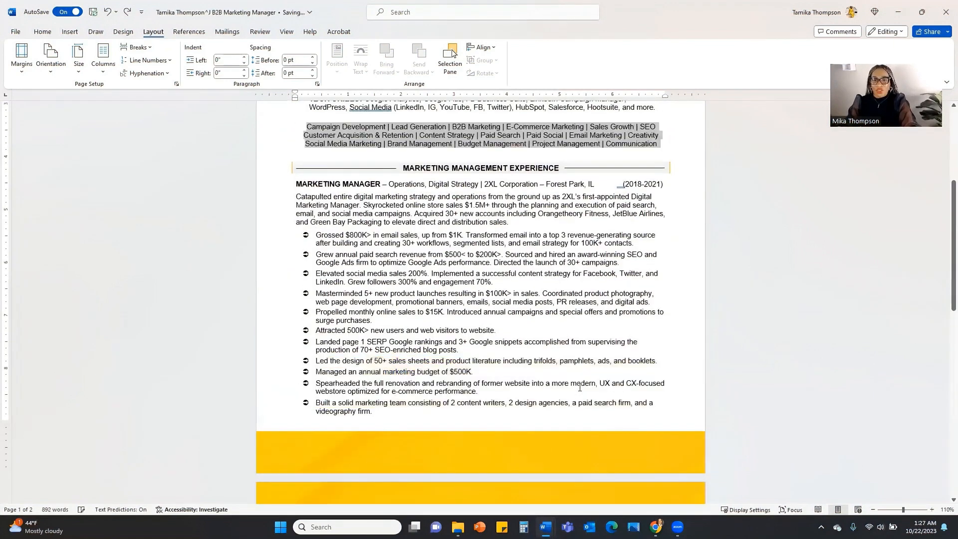
pyautogui.hotkey('ctrl', 'z')
pyautogui.hotkey('ctrl', 'z')
pyautogui.hotkey('ctrl', 'z')
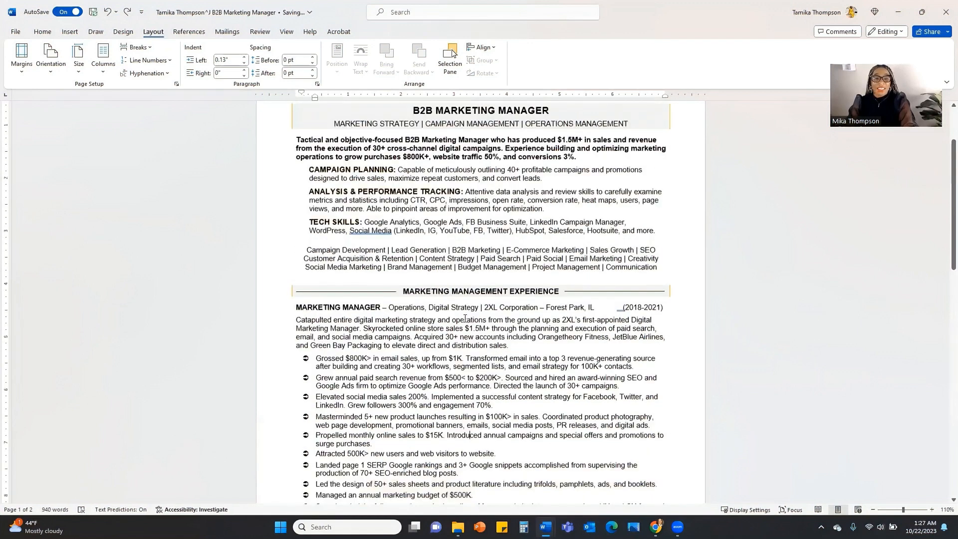
pyautogui.hotkey('ctrl', 'z')
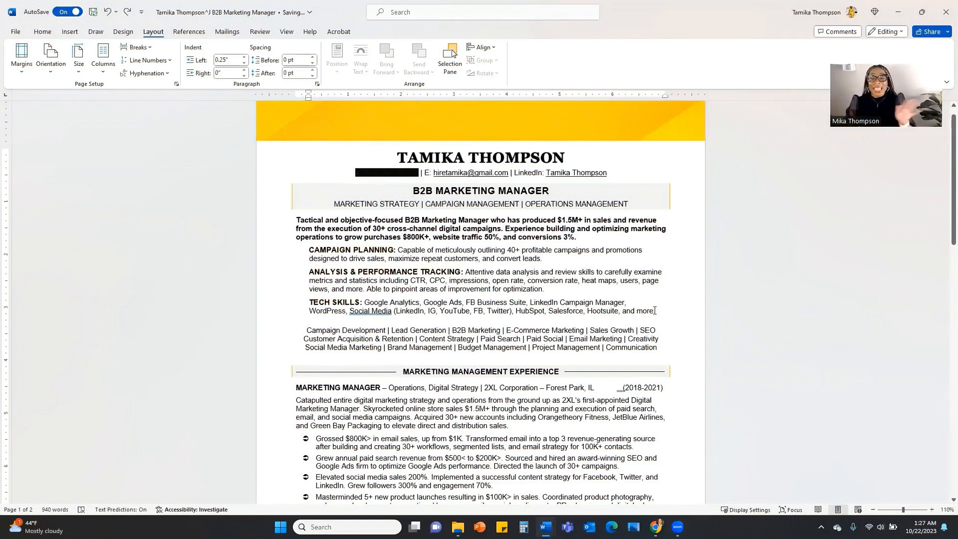
pyautogui.click(481, 347)
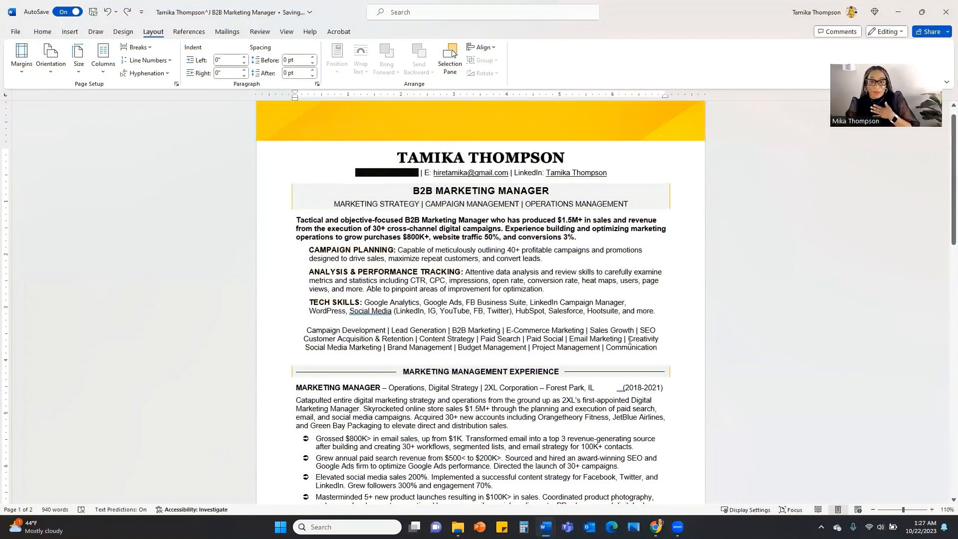
pyautogui.scroll(1, 629, 344)
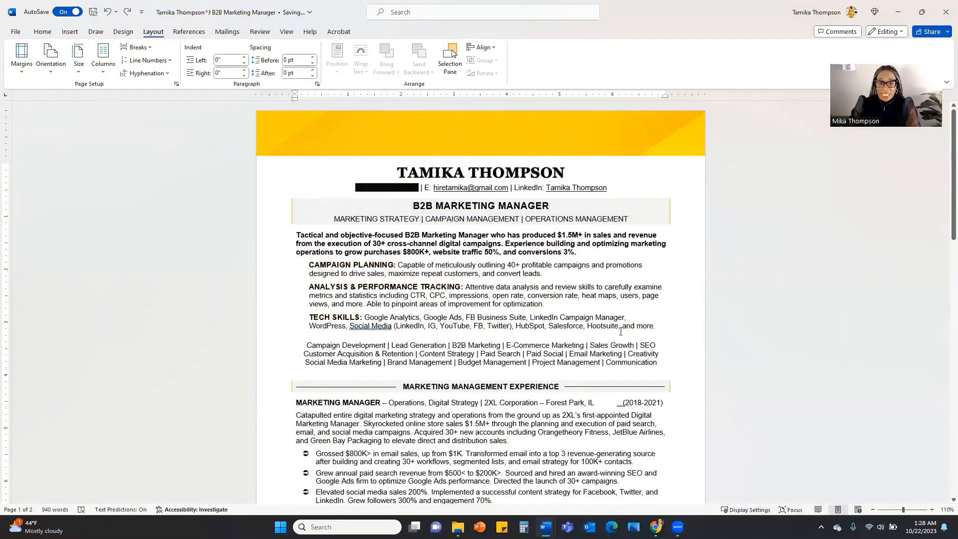
pyautogui.click(330, 315)
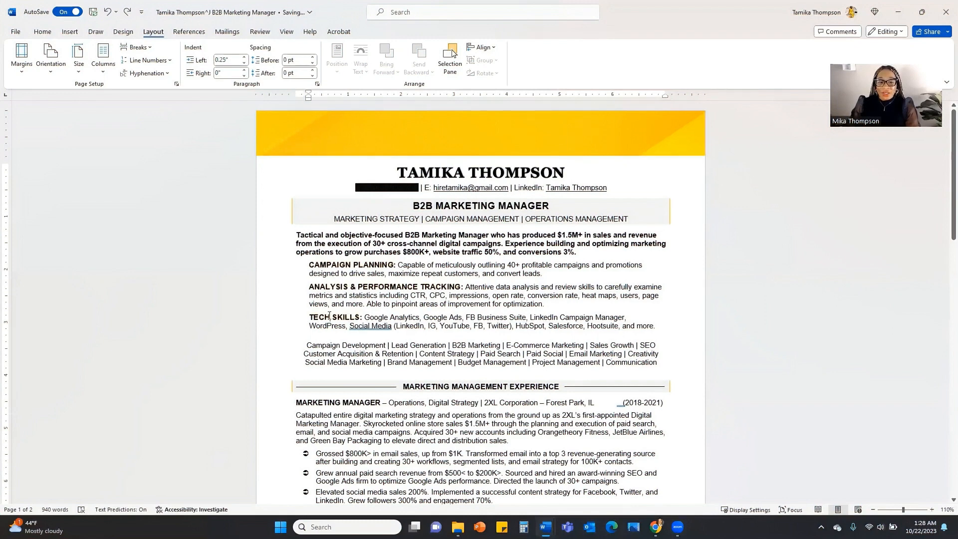
pyautogui.click(517, 354)
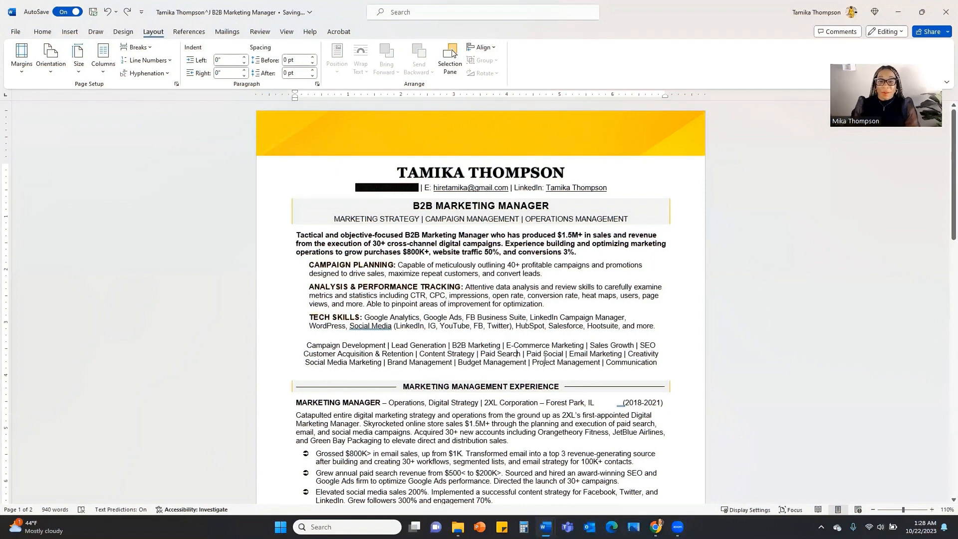
pyautogui.click(559, 364)
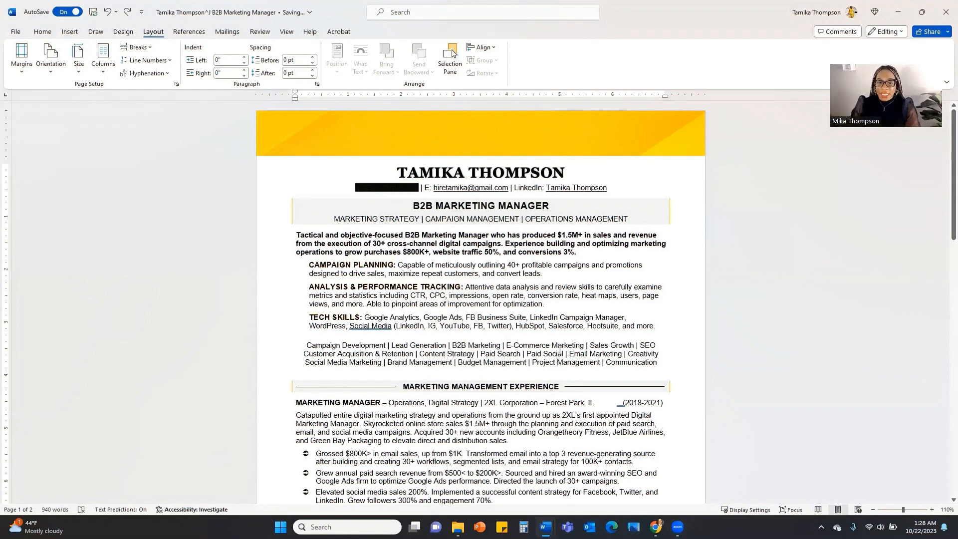
pyautogui.click(470, 326)
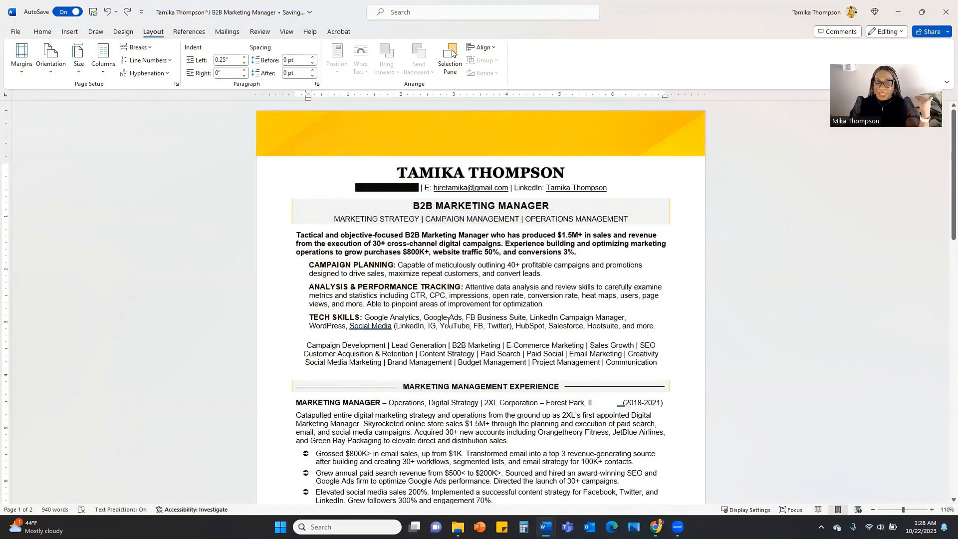
pyautogui.click(430, 333)
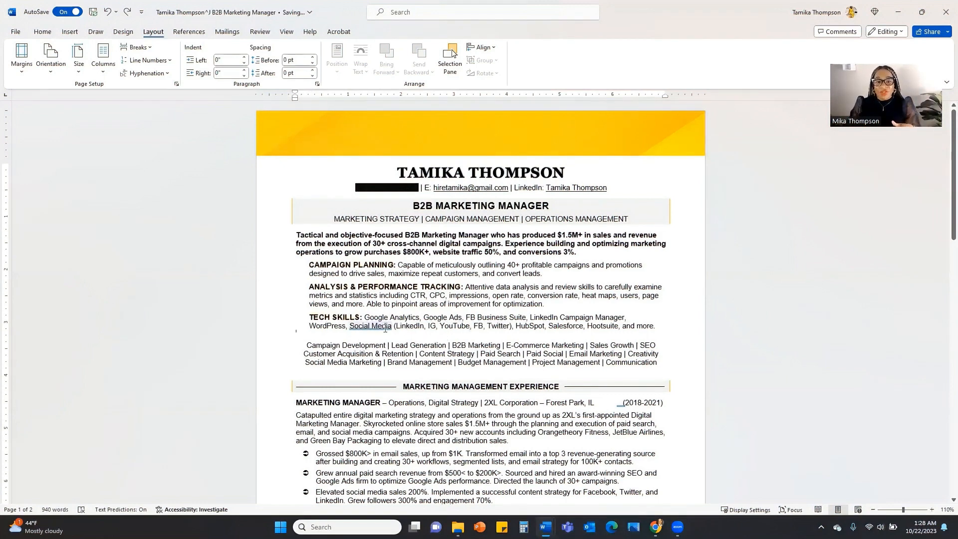
# - Try placing the bar-separated skills lines directly beneath the Tech Skills paragraph, without the blank line between them
pyautogui.click(309, 345)
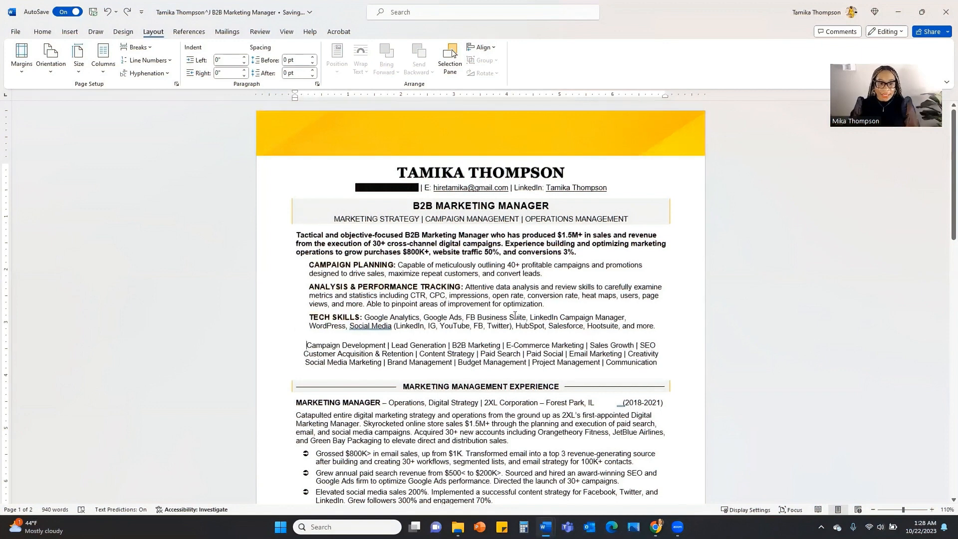
pyautogui.press('BackSpace')
pyautogui.press('BackSpace')
pyautogui.press('BackSpace')
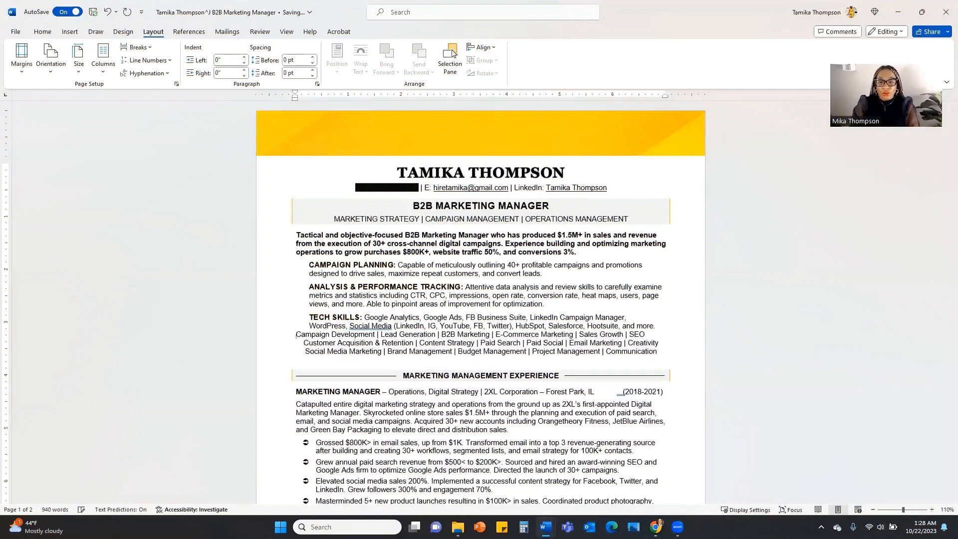
pyautogui.press('Return')
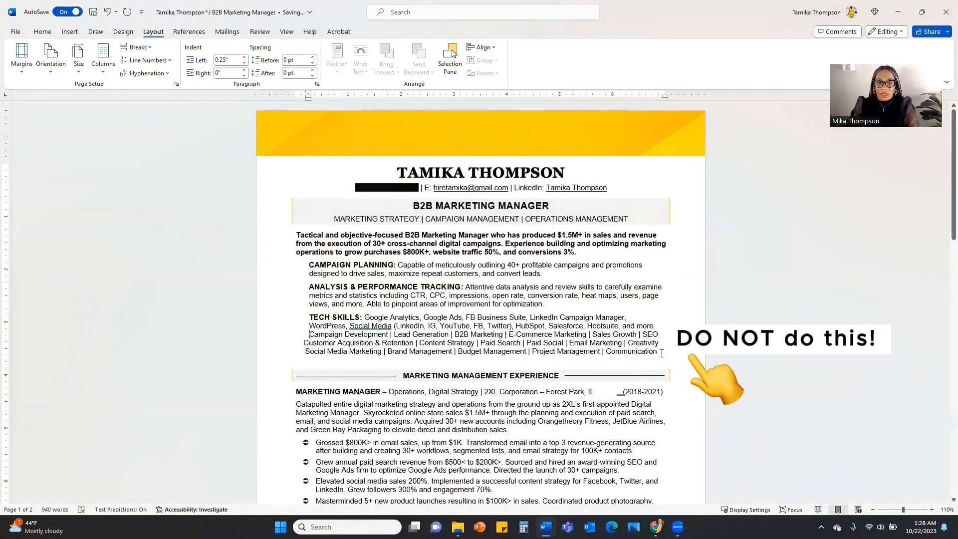
pyautogui.moveTo(662, 353); pyautogui.dragTo(345, 319)
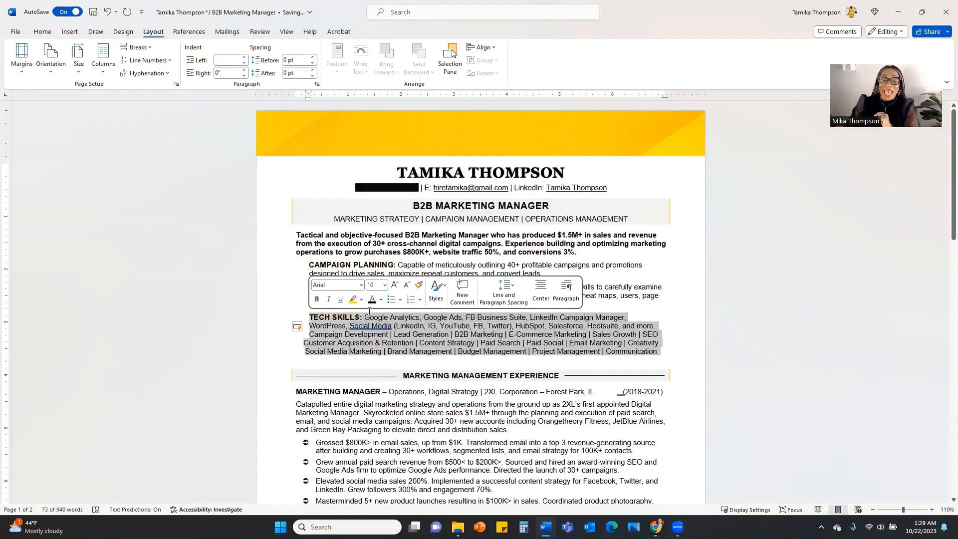
pyautogui.click(673, 352)
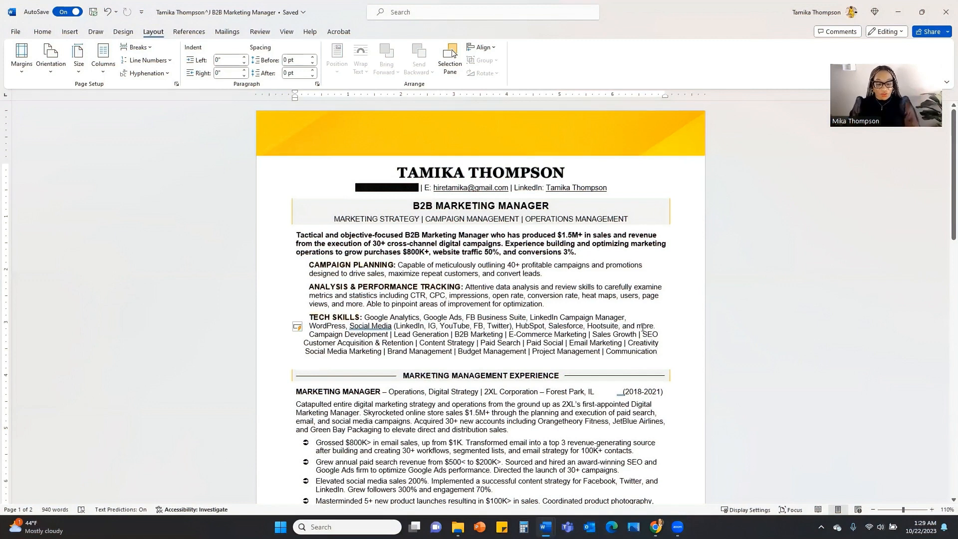
# - Undo the spacing changes above the skills lines, restoring the blank line below Tech Skills and the first line's centering
pyautogui.press('BackSpace')
pyautogui.hotkey('ctrl', 'z')
pyautogui.hotkey('ctrl', 'z')
pyautogui.hotkey('ctrl', 'z')
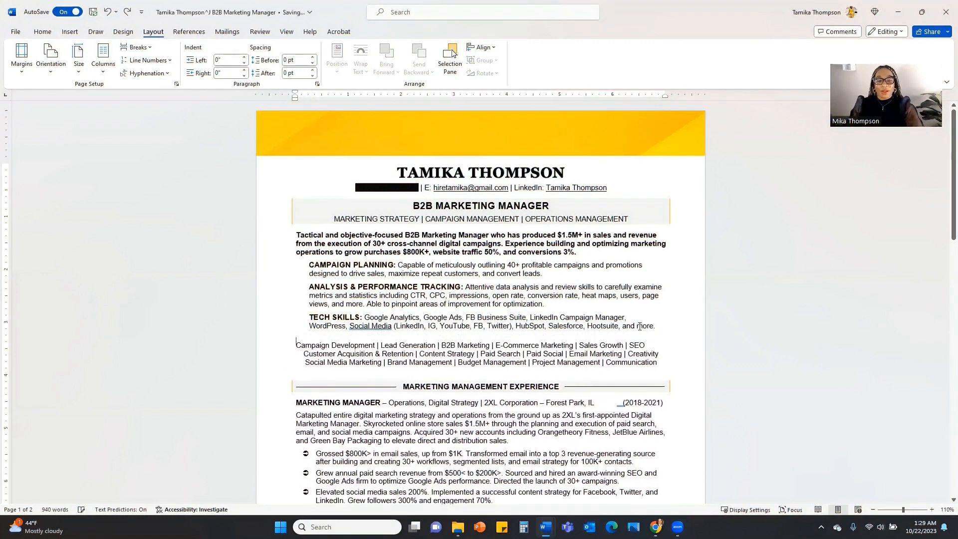
pyautogui.hotkey('ctrl', 'z')
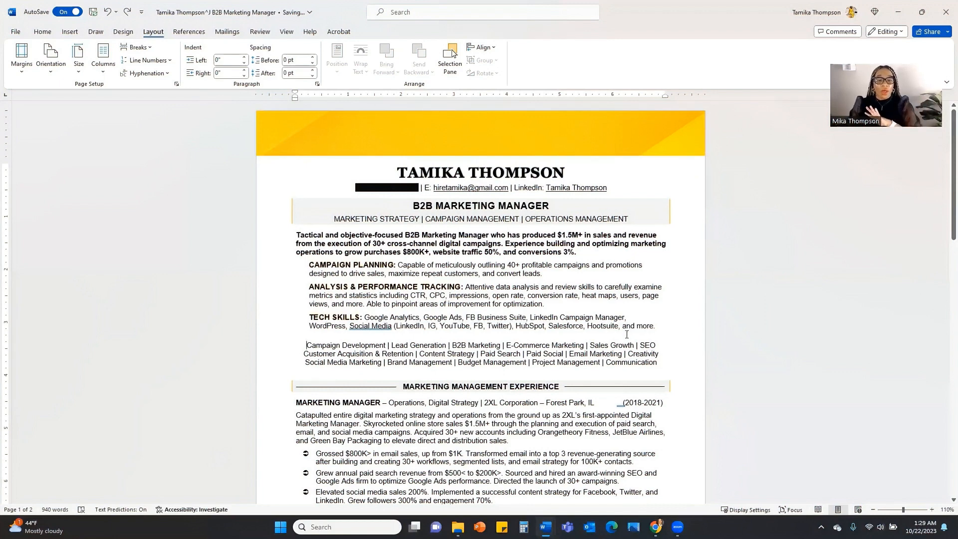
pyautogui.click(635, 326)
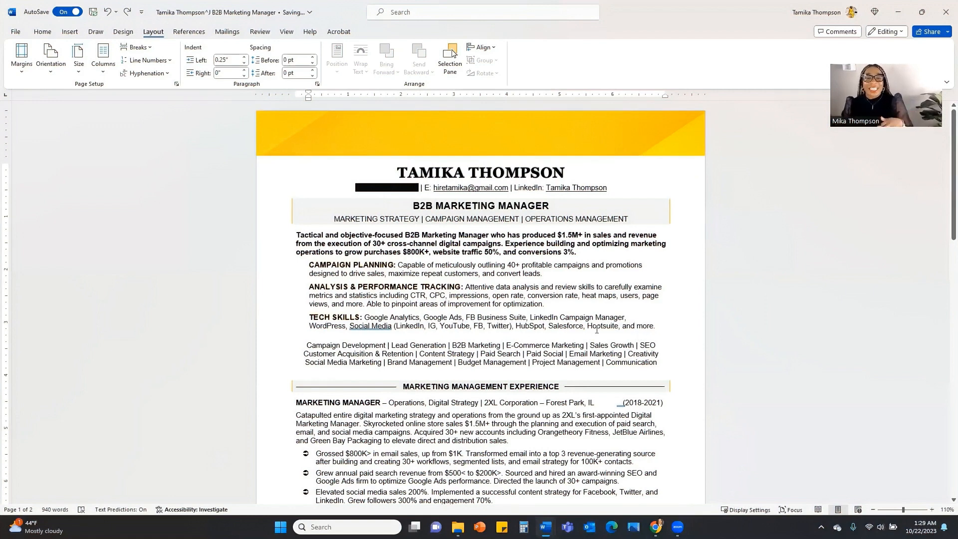
pyautogui.click(487, 317)
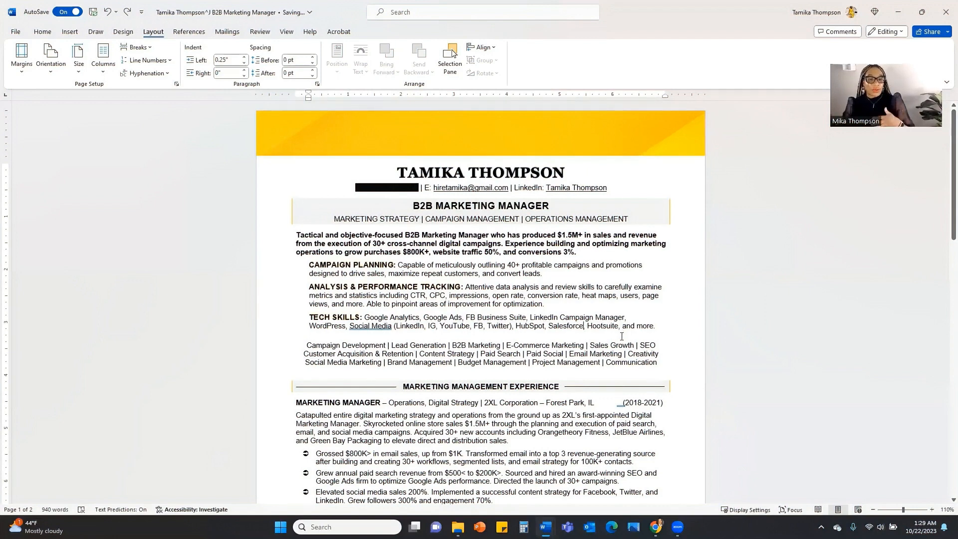
pyautogui.moveTo(622, 336); pyautogui.dragTo(618, 371)
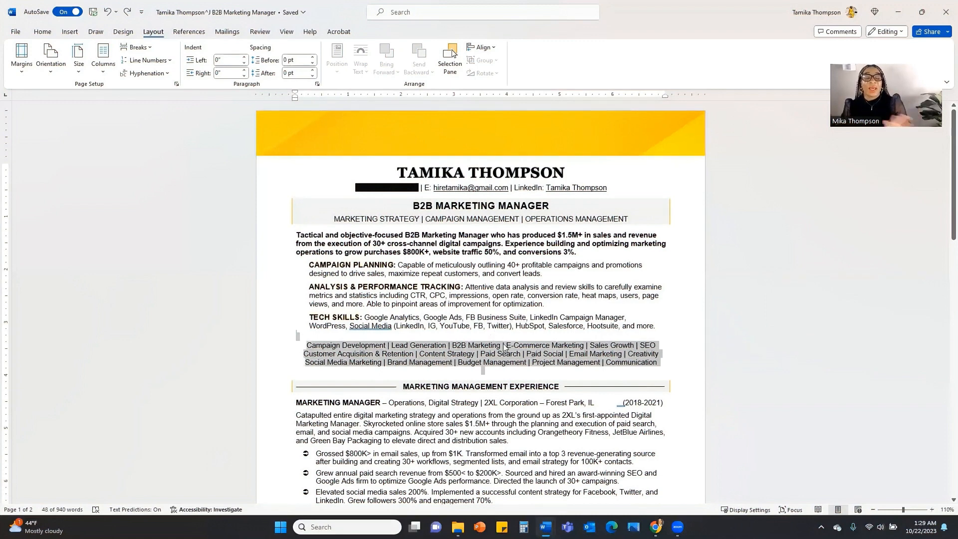
pyautogui.click(545, 354)
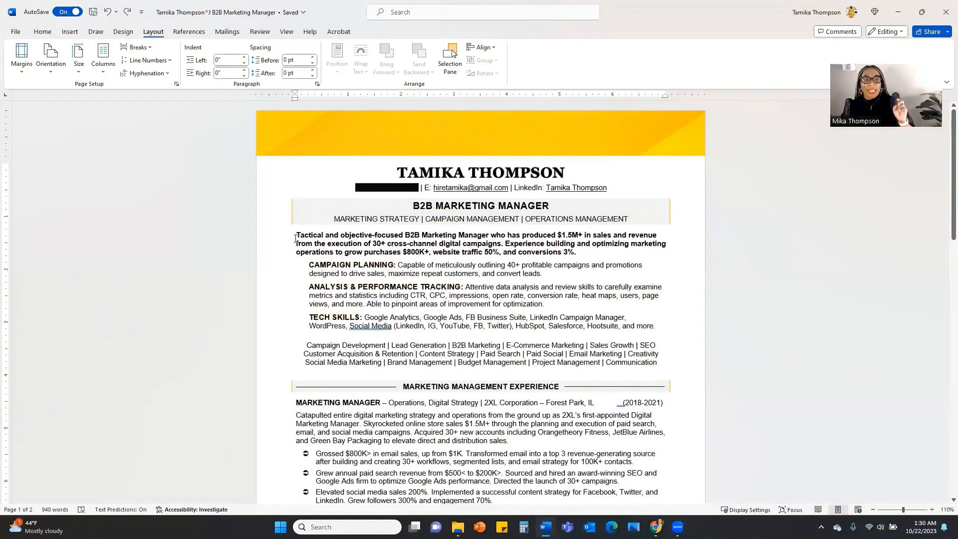
pyautogui.moveTo(296, 235); pyautogui.dragTo(667, 325)
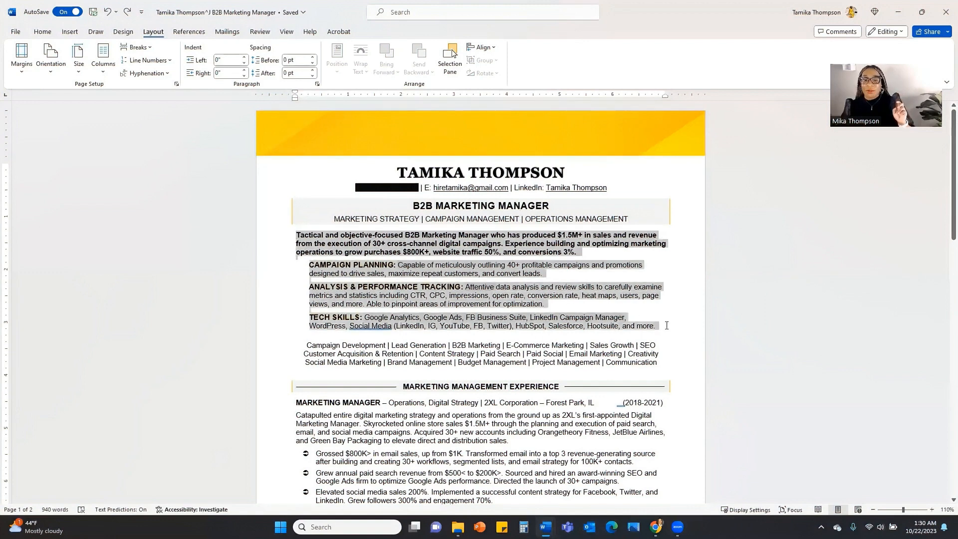
pyautogui.click(491, 345)
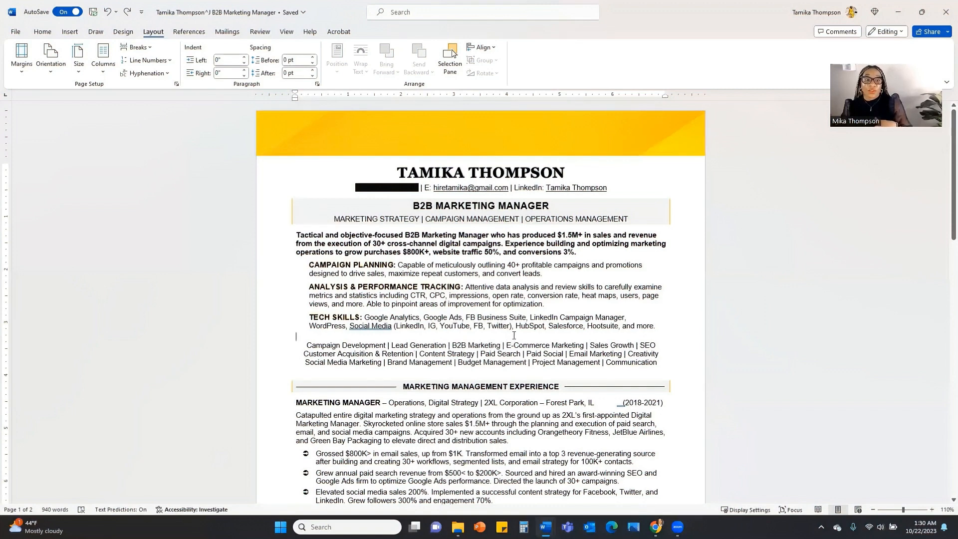
# - Add a centered SKILLS heading on its own line between the Tech Skills paragraph and the bar-separated skills lines
pyautogui.click(514, 336)
pyautogui.press('Return')
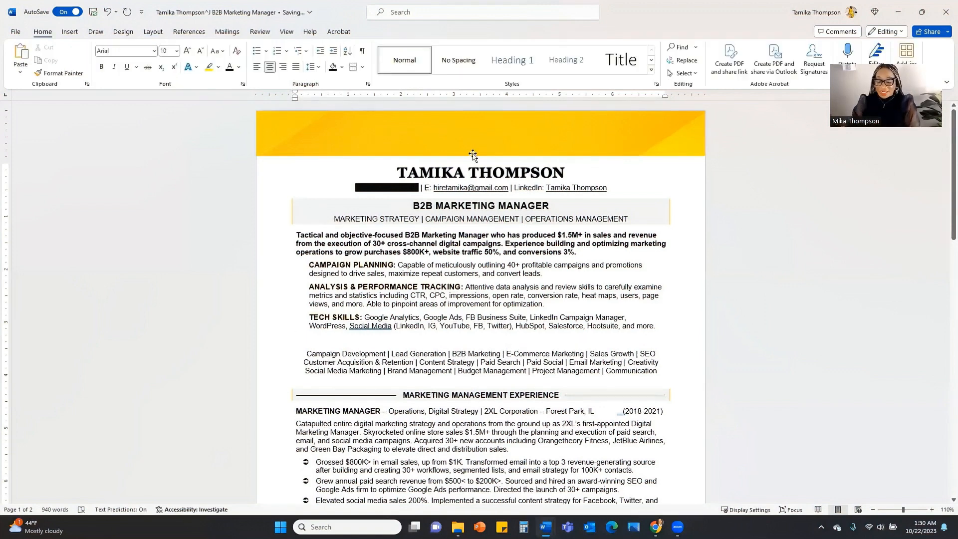
pyautogui.write('SKILLS')
pyautogui.press('Return')
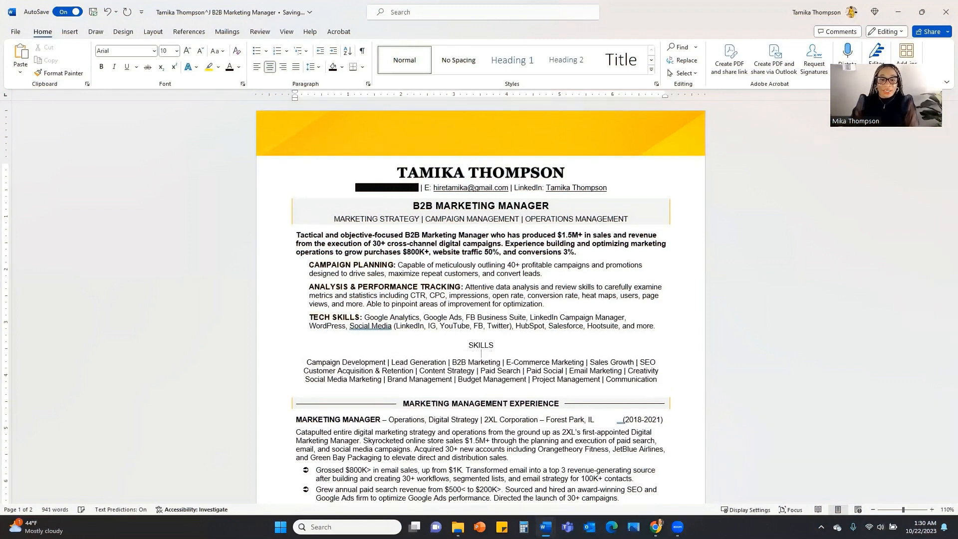
# - Make the SKILLS heading bold and remove the blank line between it and the skills lines
pyautogui.moveTo(499, 345); pyautogui.dragTo(467, 345)
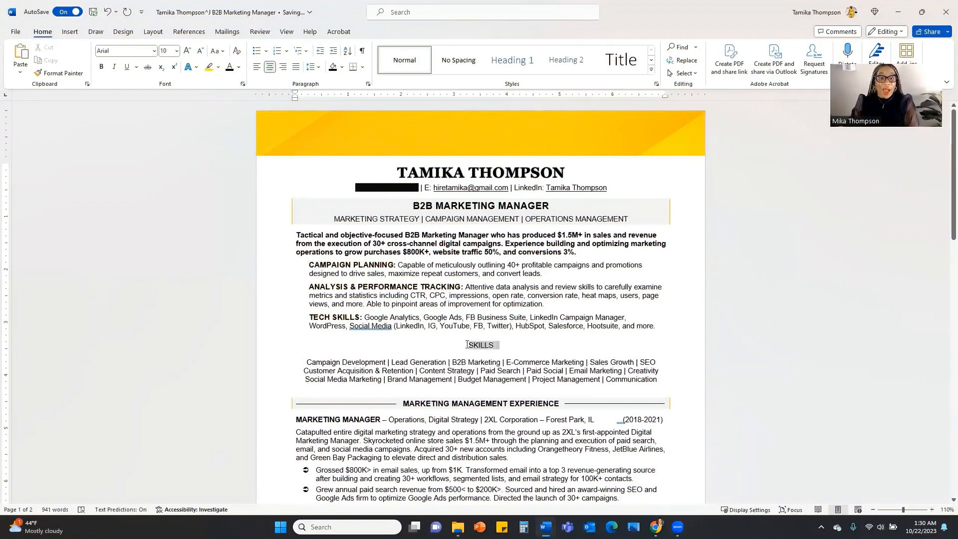
pyautogui.click(103, 67)
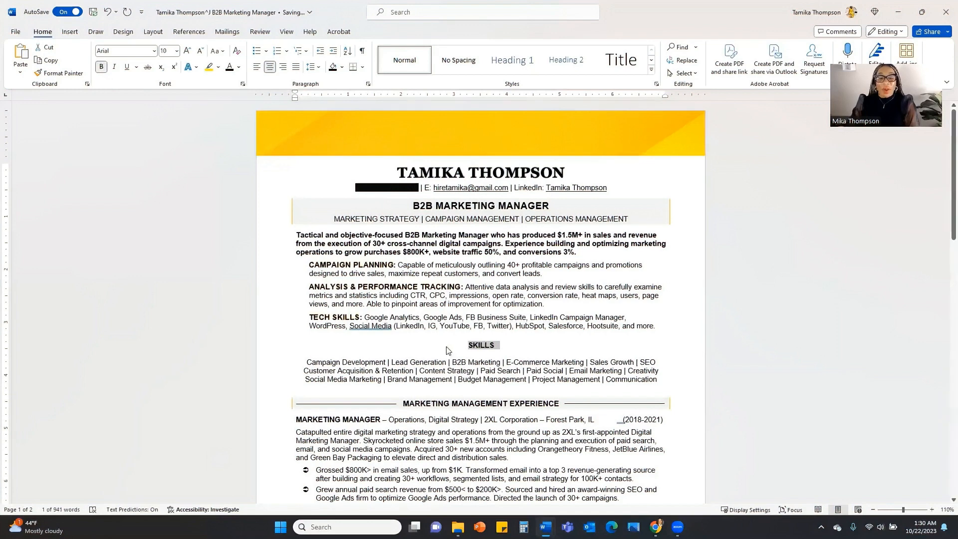
pyautogui.click(501, 354)
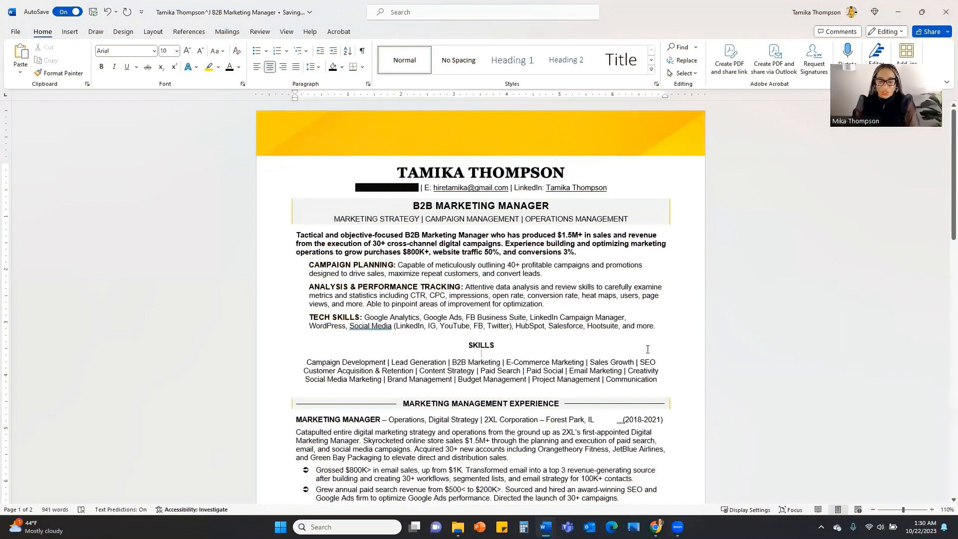
pyautogui.press('BackSpace')
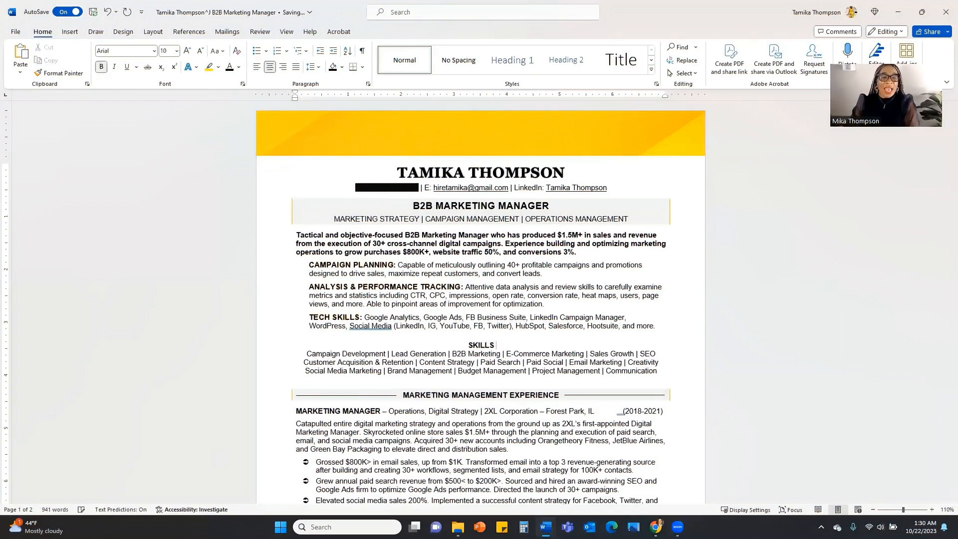
# - Remove the SKILLS heading and its extra lines, leaving one blank line between Tech Skills and the skills lines
pyautogui.hotkey('ctrl', 'z')
pyautogui.hotkey('ctrl', 'z')
pyautogui.hotkey('ctrl', 'z')
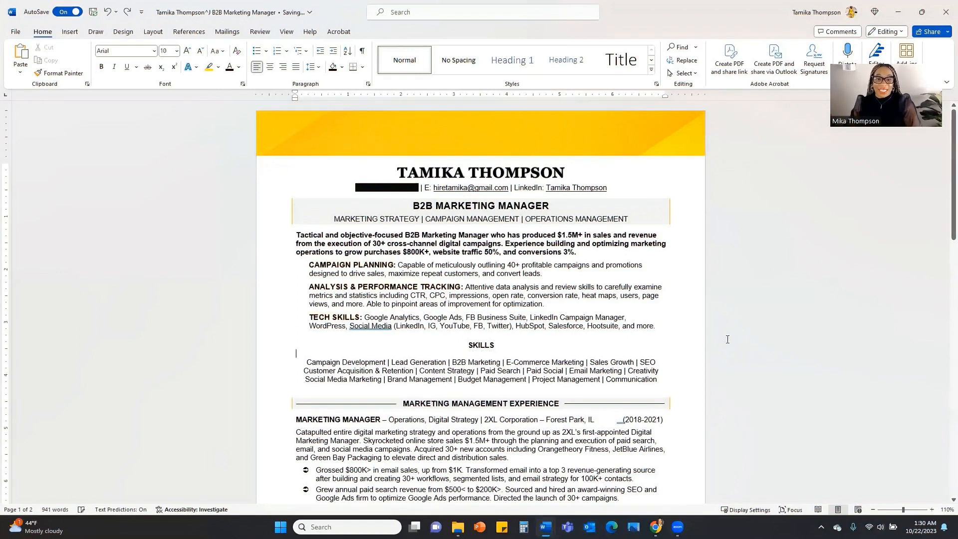
pyautogui.press('BackSpace')
pyautogui.press('BackSpace')
pyautogui.press('BackSpace')
pyautogui.press('BackSpace')
pyautogui.press('BackSpace')
pyautogui.press('BackSpace')
pyautogui.press('BackSpace')
pyautogui.press('BackSpace')
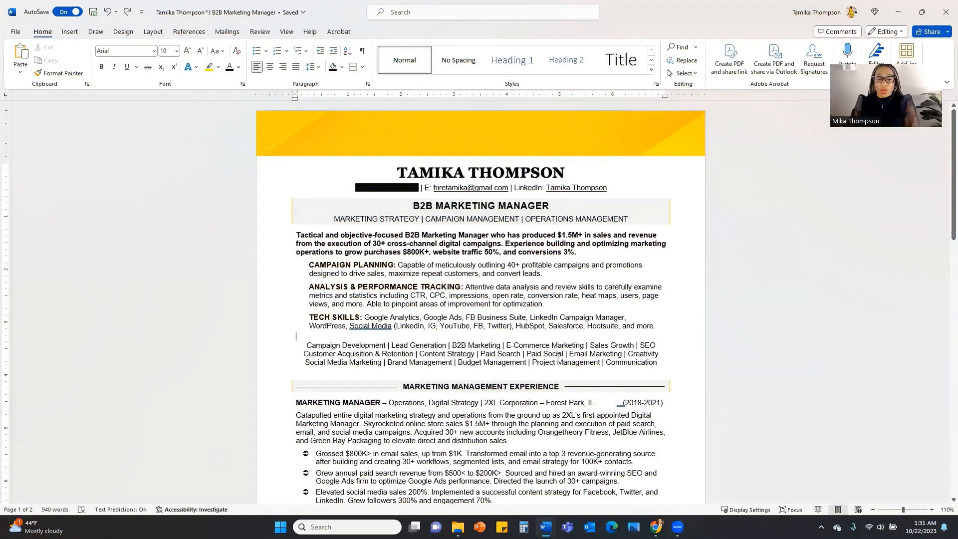
pyautogui.click(525, 354)
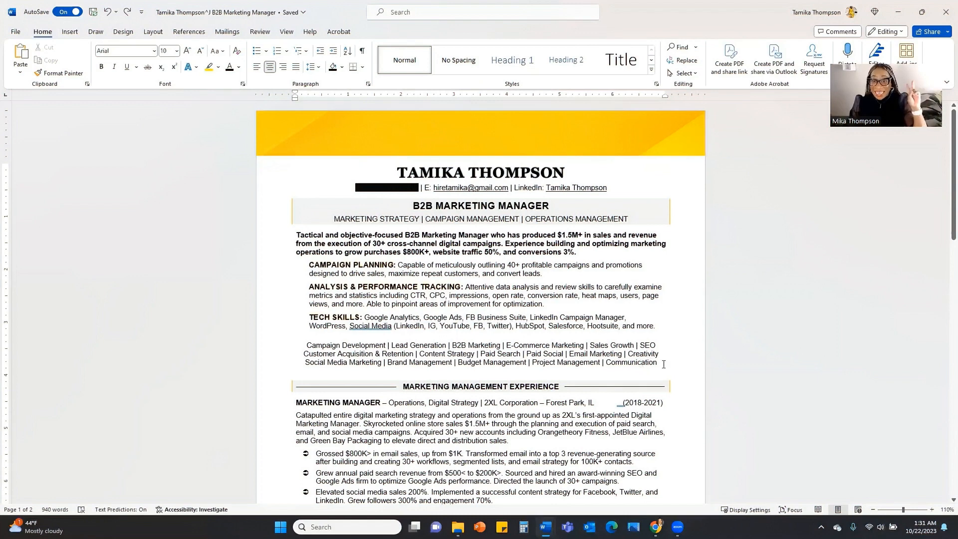
pyautogui.scroll(-15, 663, 359)
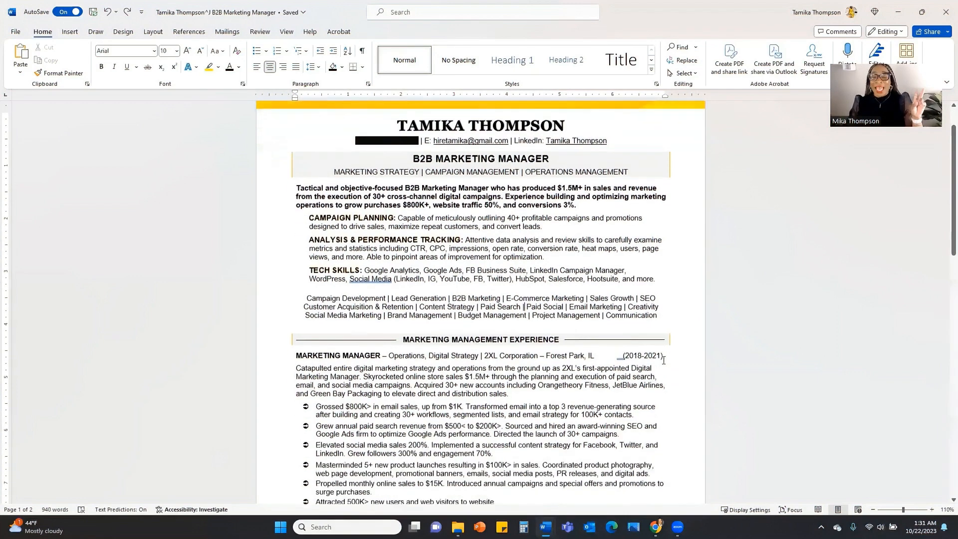
pyautogui.scroll(10, 660, 358)
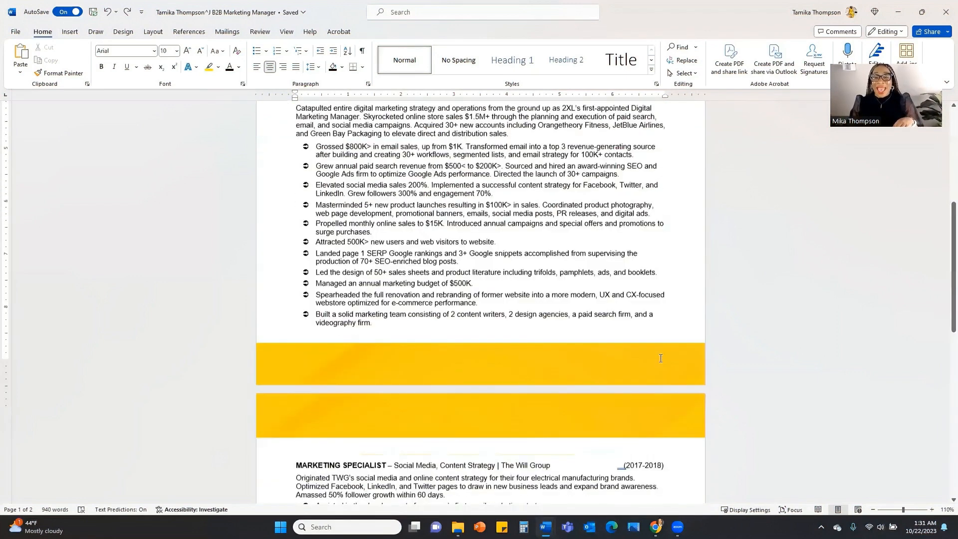
pyautogui.scroll(5, 628, 346)
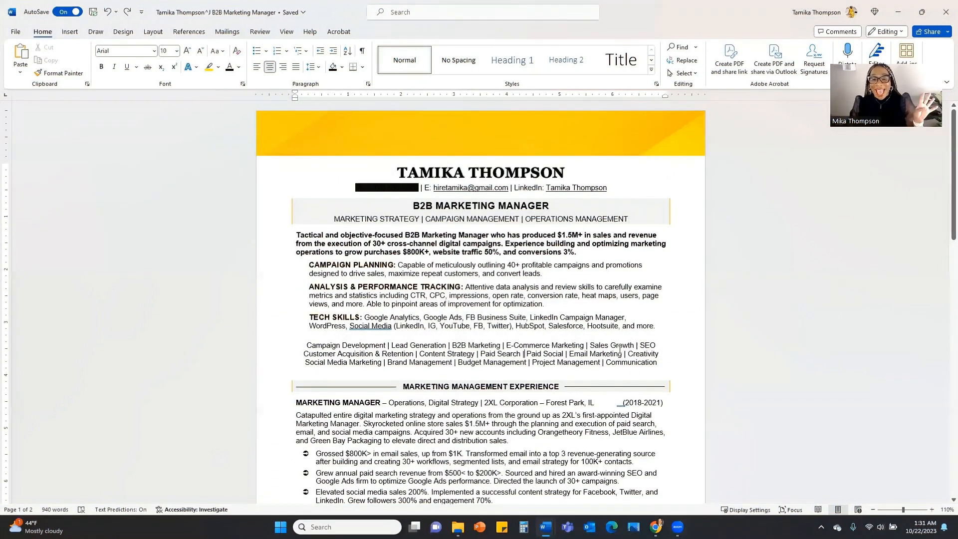
# - Delete the vertical bar after Campaign Development in the first skills line and enter it again
pyautogui.click(389, 345)
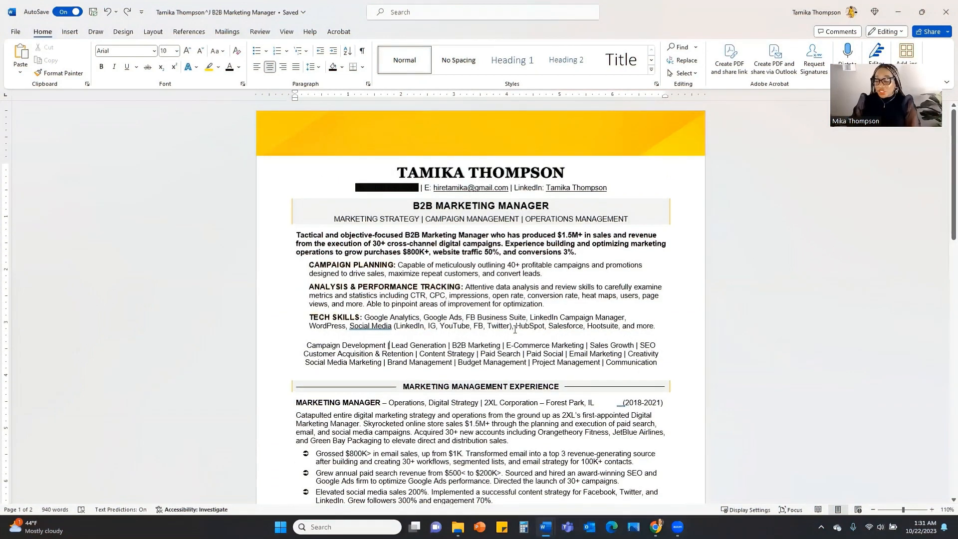
pyautogui.press('BackSpace')
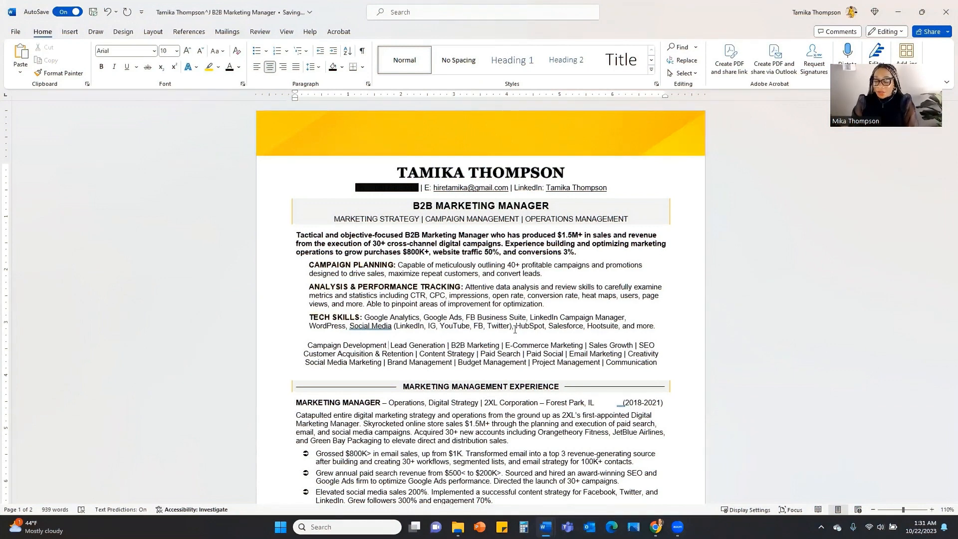
pyautogui.write('|')
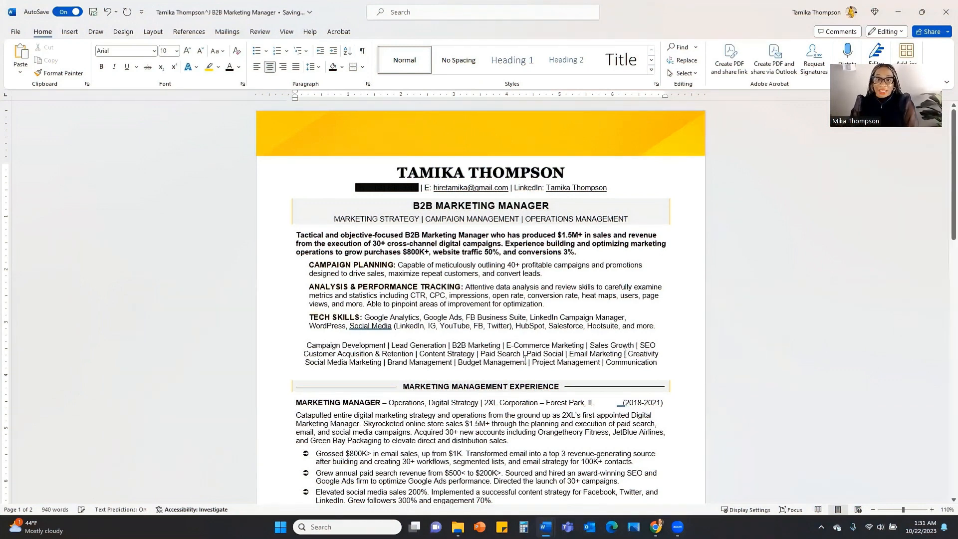